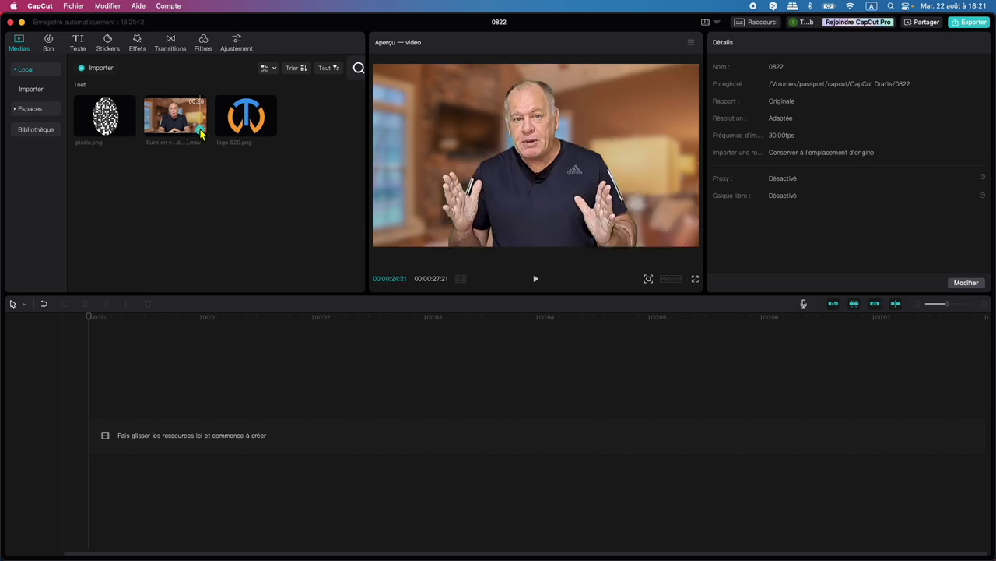
# - Add the "Suivi en vidéo" clip to the empty timeline and mute its track
pyautogui.click(200, 131)
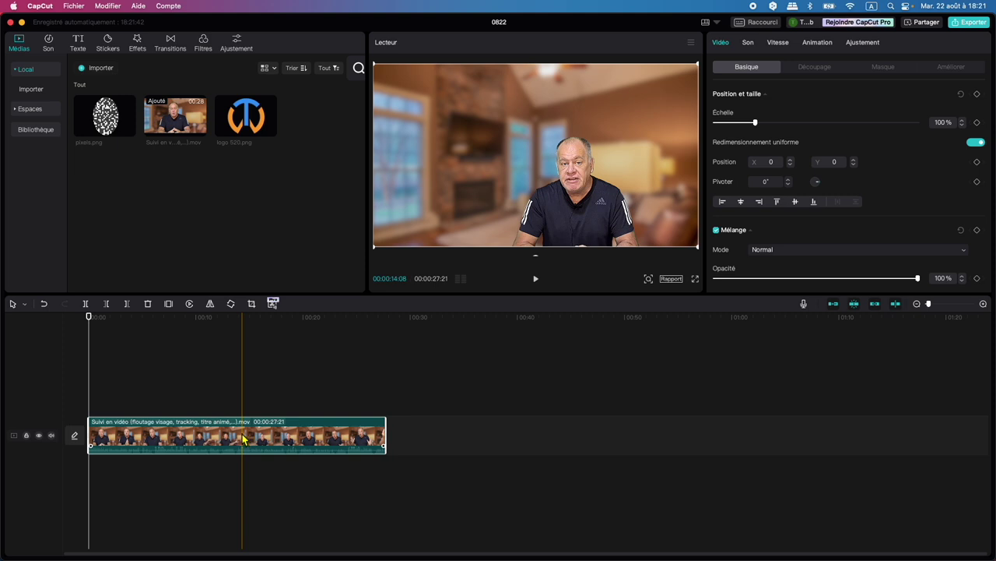
pyautogui.click(51, 436)
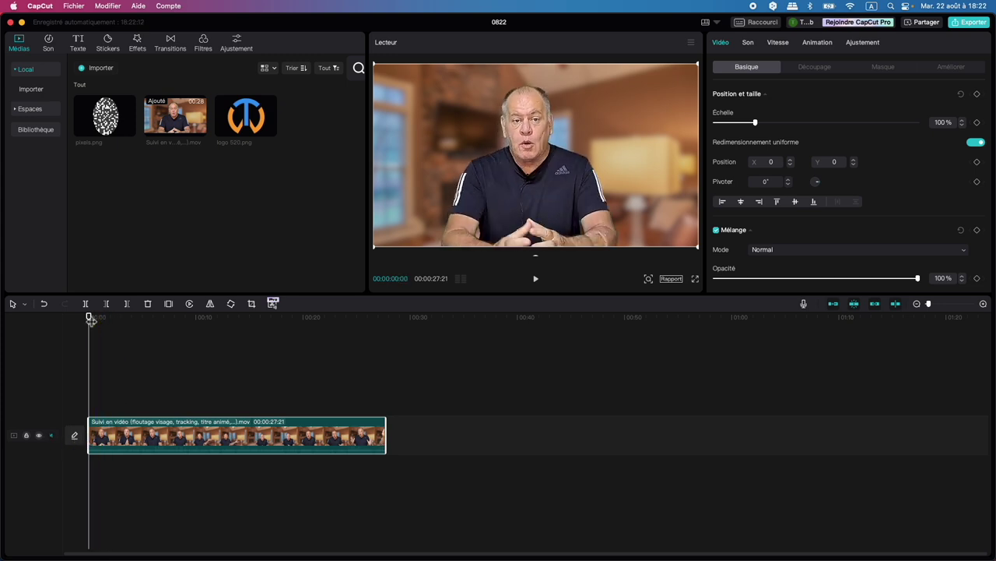
# - Split the video clip at 00:00:09:06, where the presenter's open hand comes into the shot
pyautogui.moveTo(89, 319); pyautogui.dragTo(186, 321)
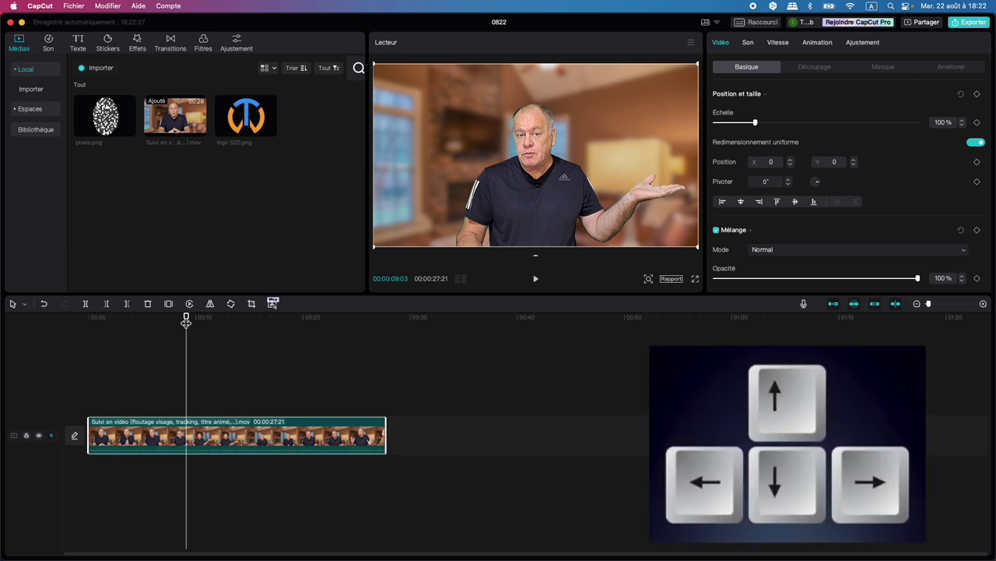
pyautogui.press('Right')
pyautogui.press('Right')
pyautogui.press('Right')
pyautogui.press('Right')
pyautogui.press('Right')
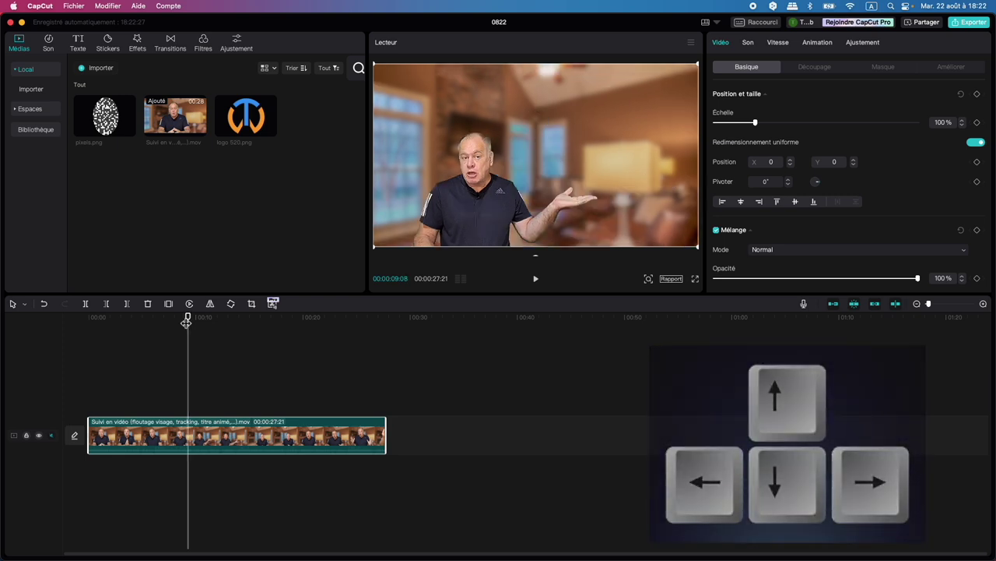
pyautogui.press('Left')
pyautogui.press('Left')
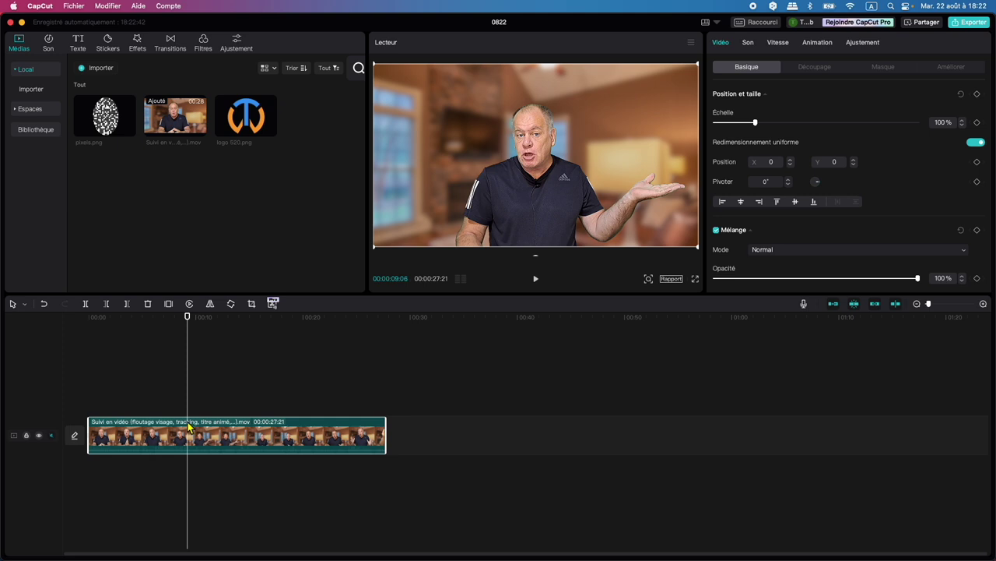
pyautogui.press('super+b')
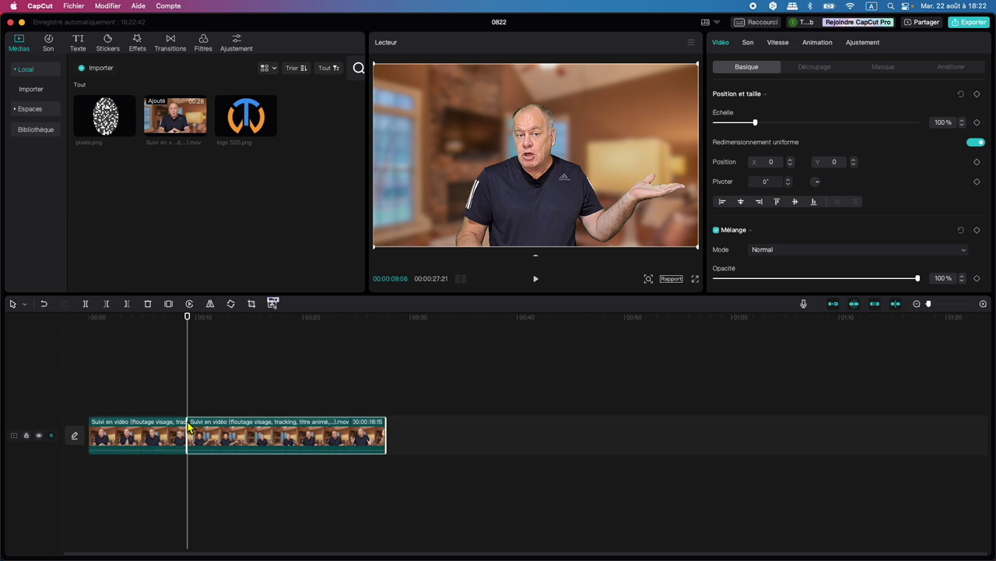
# - Play through the hand gesture and split the second video segment at 00:00:13:17, before the shot changes
pyautogui.press('space')
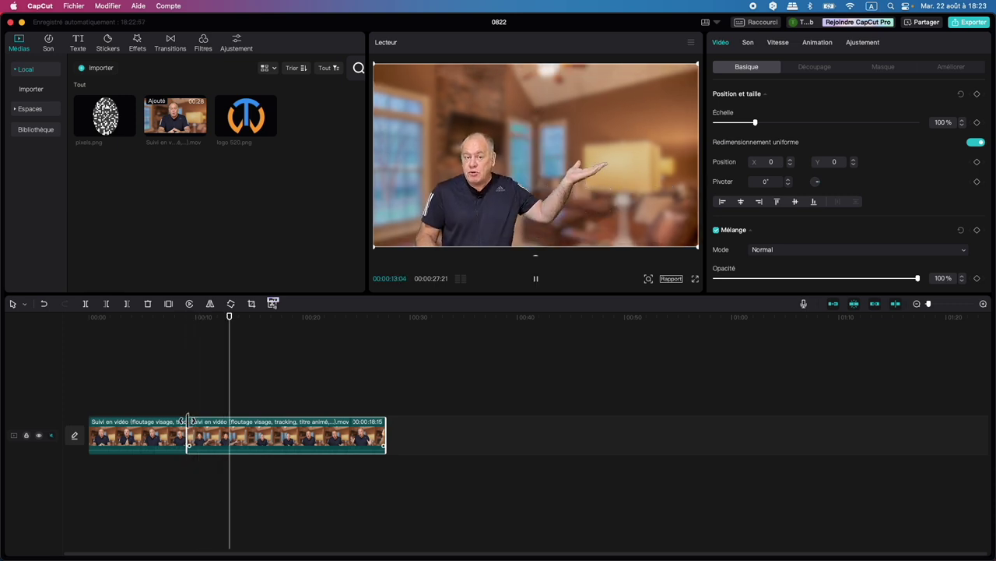
pyautogui.press('space')
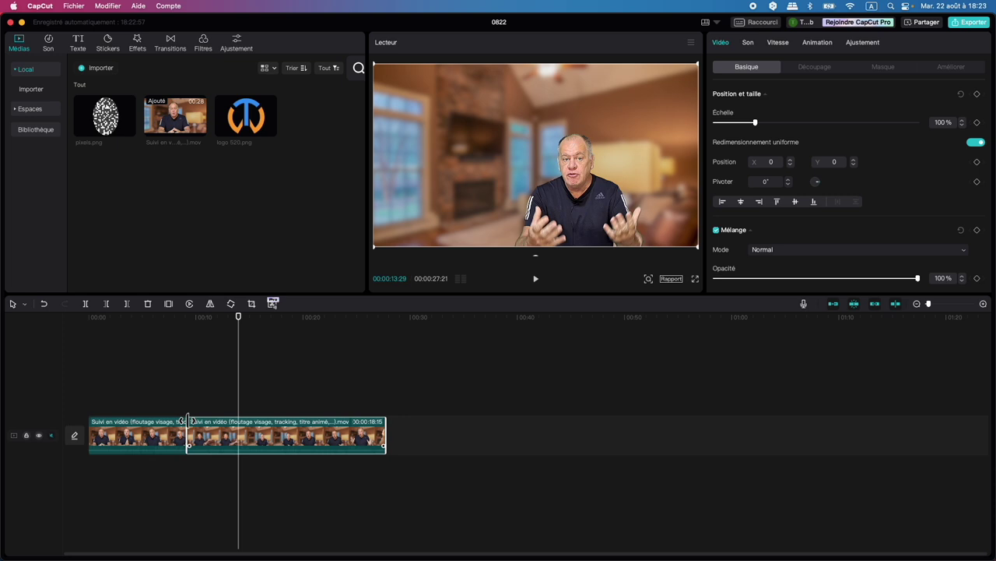
pyautogui.press('Left')
pyautogui.press('Left')
pyautogui.press('Left')
pyautogui.press('Left')
pyautogui.press('Left')
pyautogui.press('Left')
pyautogui.press('Left')
pyautogui.press('Left')
pyautogui.press('Left')
pyautogui.press('Left')
pyautogui.press('Left')
pyautogui.press('Left')
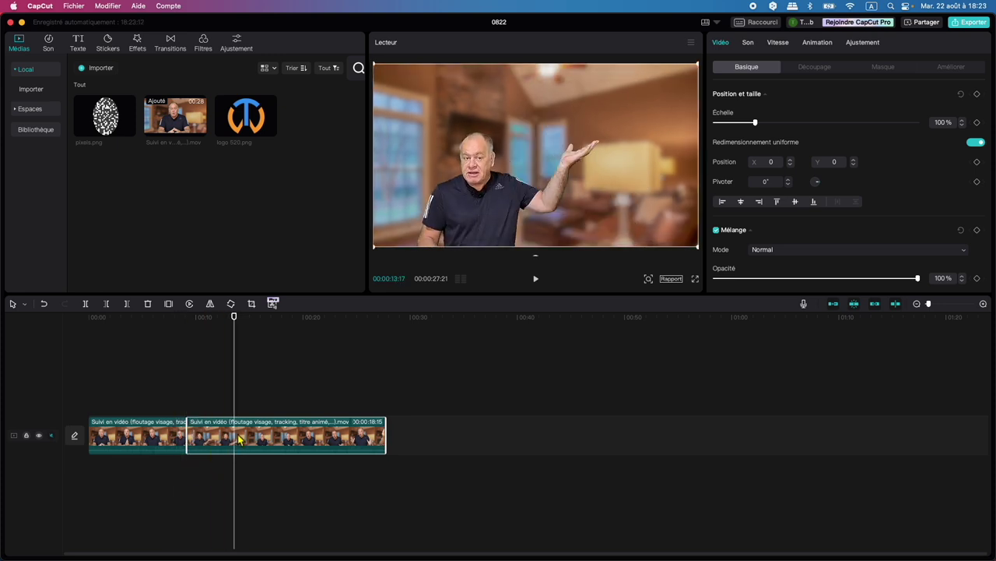
pyautogui.press('super+b')
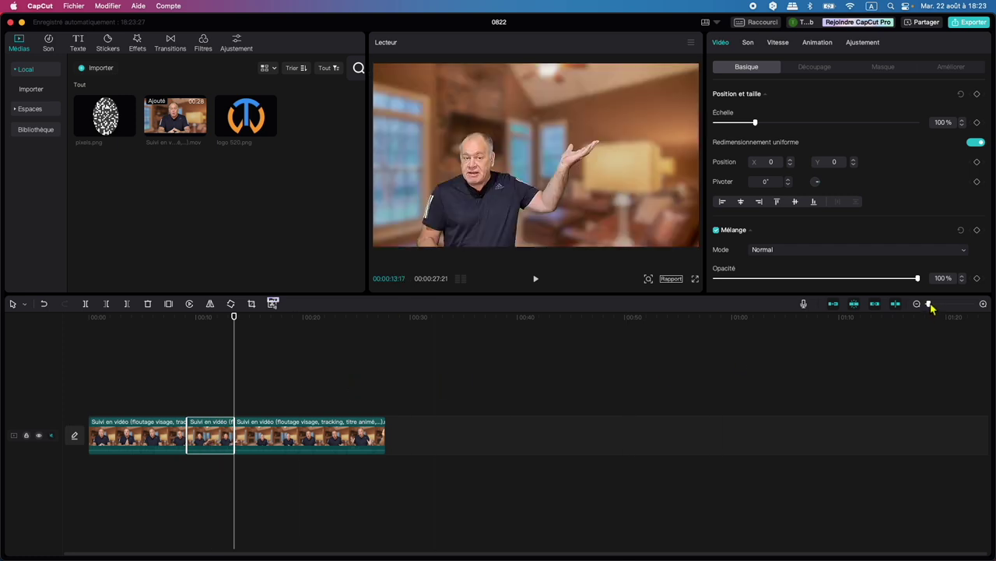
# - Place logo 520.png on a track above the middle video segment and trim off the part extending past that segment's end
pyautogui.moveTo(928, 303); pyautogui.dragTo(945, 305)
pyautogui.hscroll(-5, 263, 378)
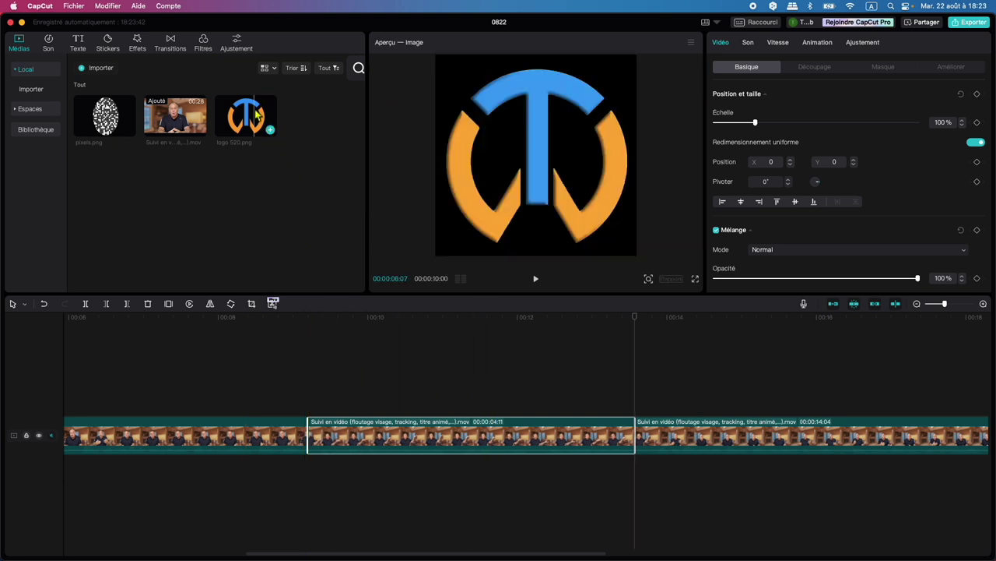
pyautogui.moveTo(252, 113); pyautogui.dragTo(306, 387)
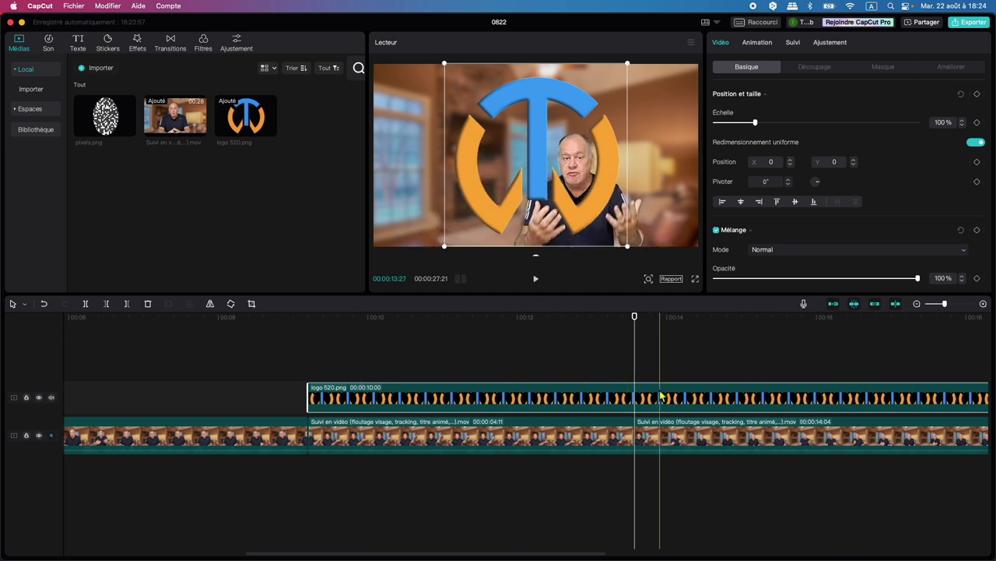
pyautogui.press('super+b')
pyautogui.press('Delete')
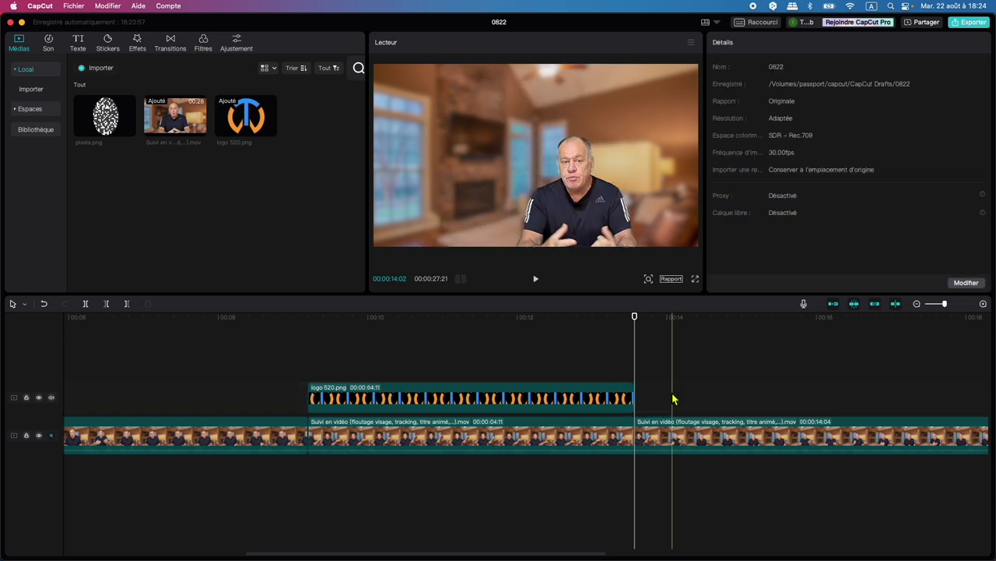
# - Scale the logo overlay to 28% and move it above the presenter's open hand at X 518, Y 0
pyautogui.moveTo(635, 316); pyautogui.dragTo(314, 308)
pyautogui.click(319, 398)
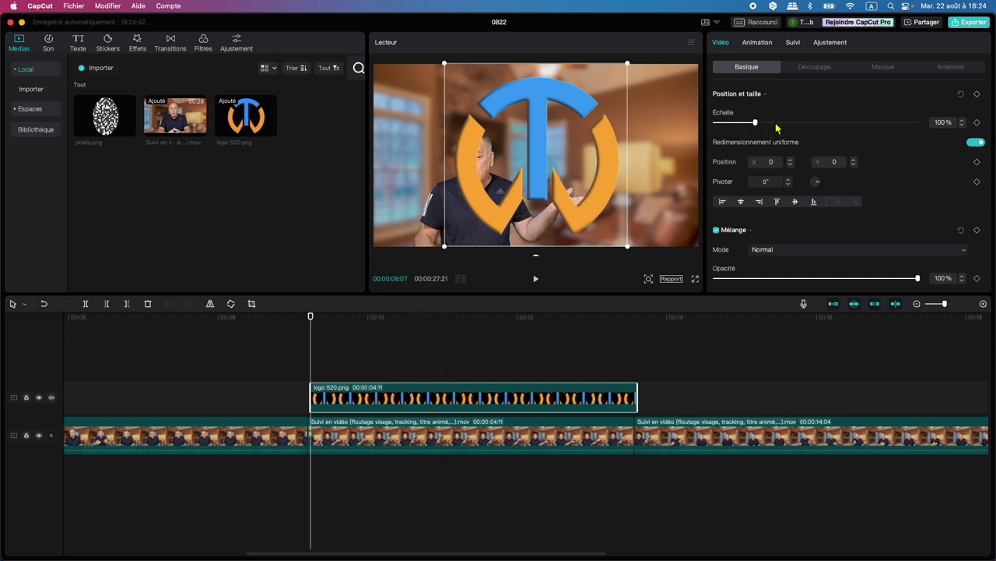
pyautogui.moveTo(756, 124); pyautogui.dragTo(748, 131)
pyautogui.moveTo(605, 85); pyautogui.dragTo(538, 140)
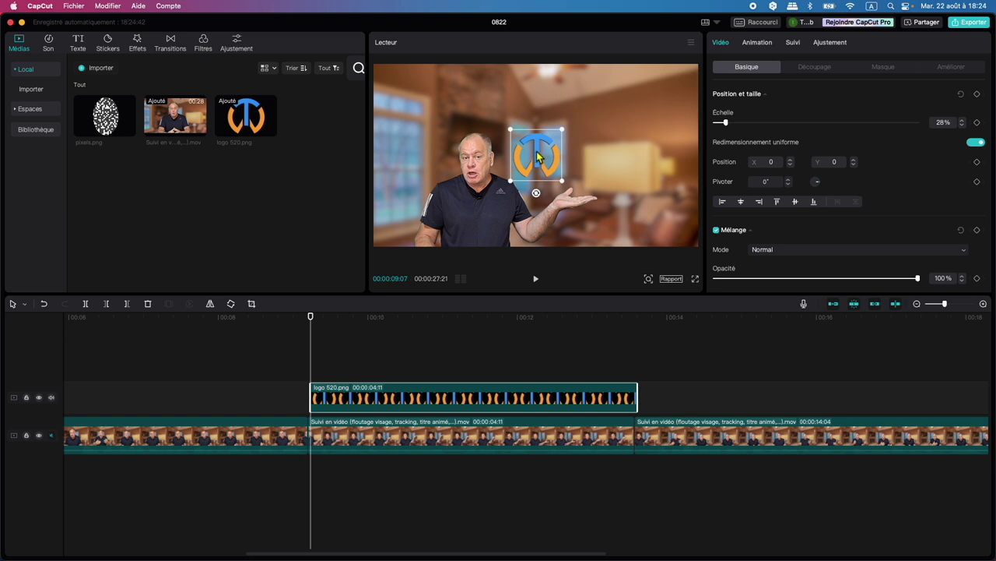
pyautogui.moveTo(539, 156); pyautogui.dragTo(579, 156)
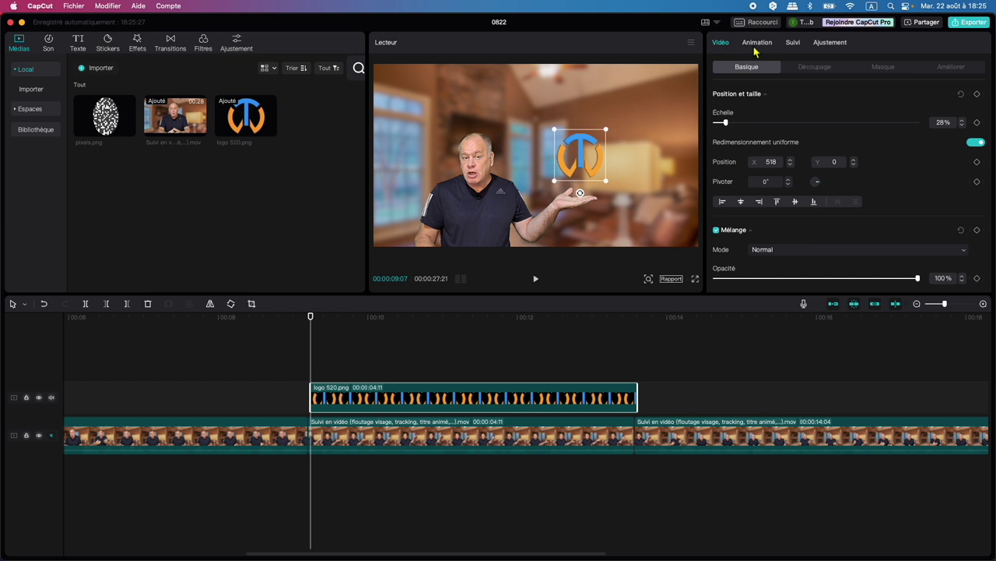
# - Enable motion tracking on the logo clip and fit the tracking box around the presenter's open hand
pyautogui.click(793, 43)
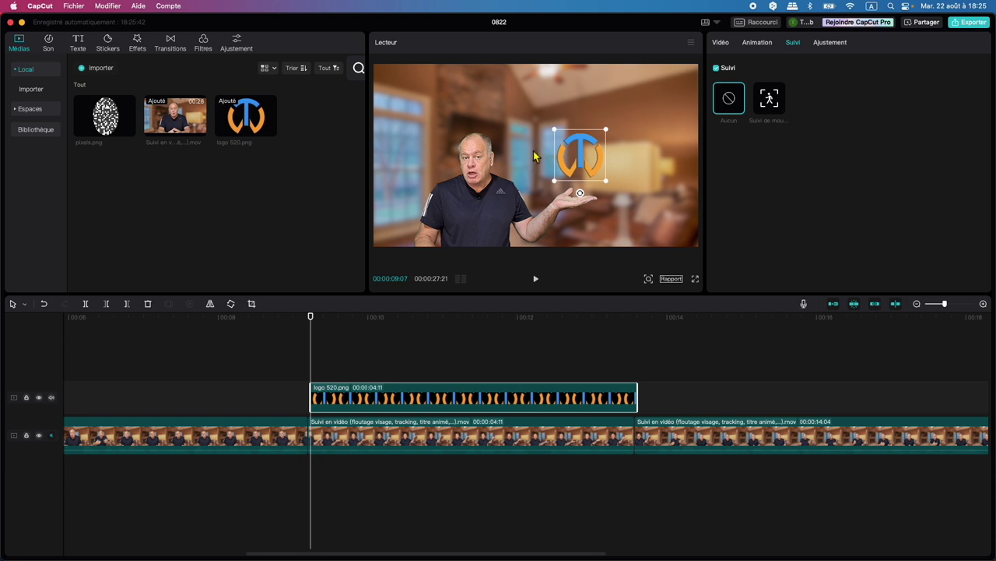
pyautogui.click(771, 101)
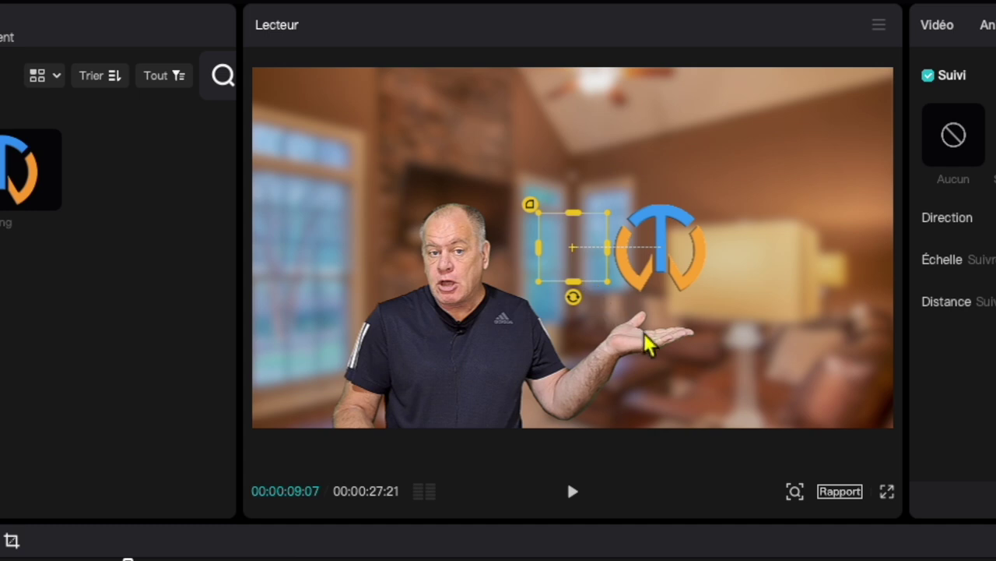
pyautogui.moveTo(580, 239); pyautogui.dragTo(649, 351)
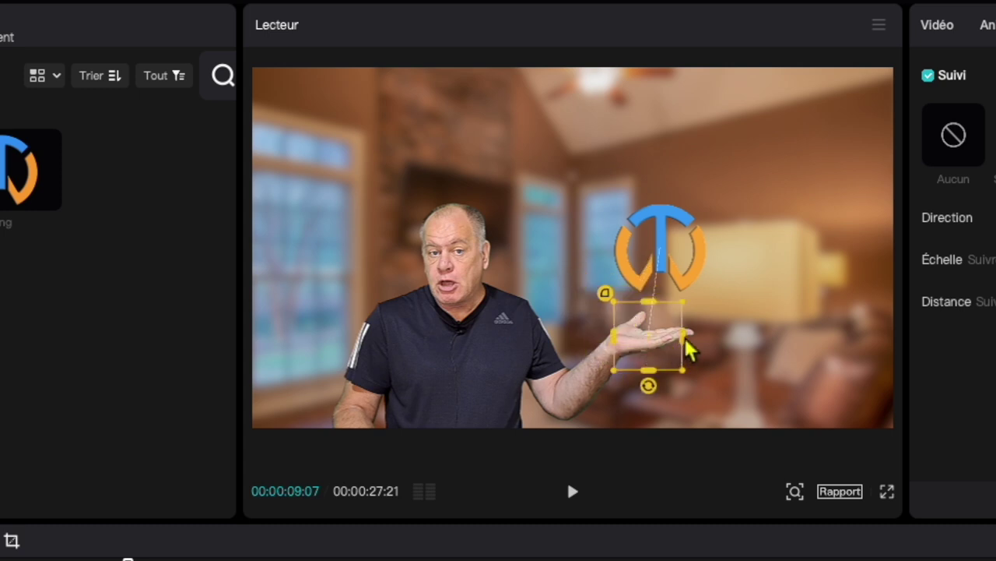
pyautogui.moveTo(685, 341); pyautogui.dragTo(710, 342)
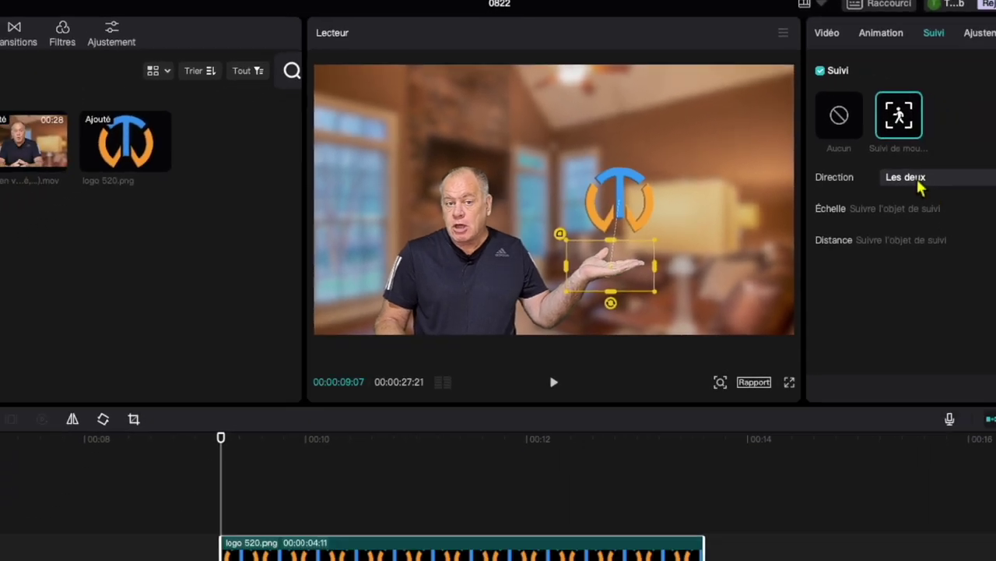
# - Keep the tracking direction on "Les deux" and start tracking the hand
pyautogui.click(825, 137)
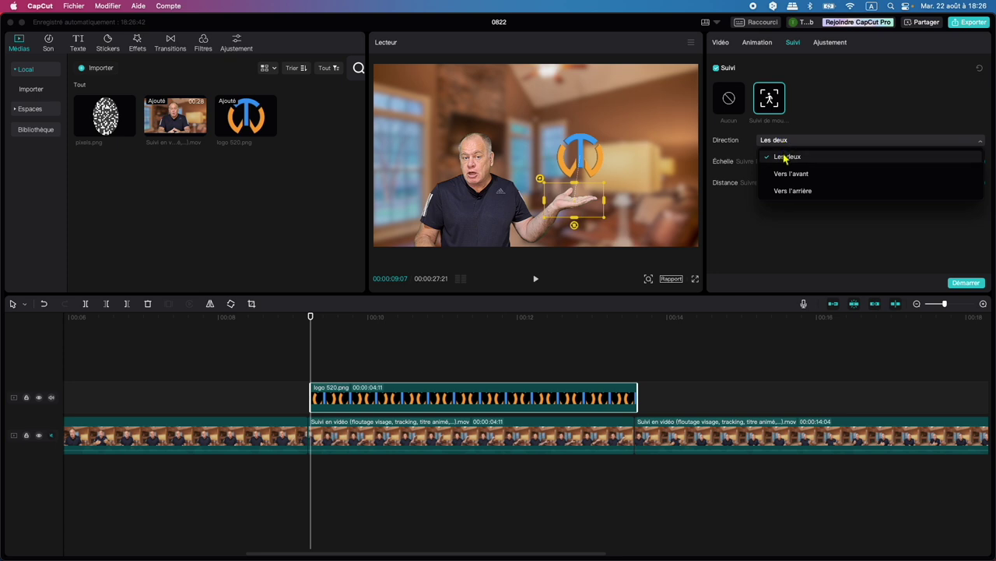
pyautogui.click(787, 159)
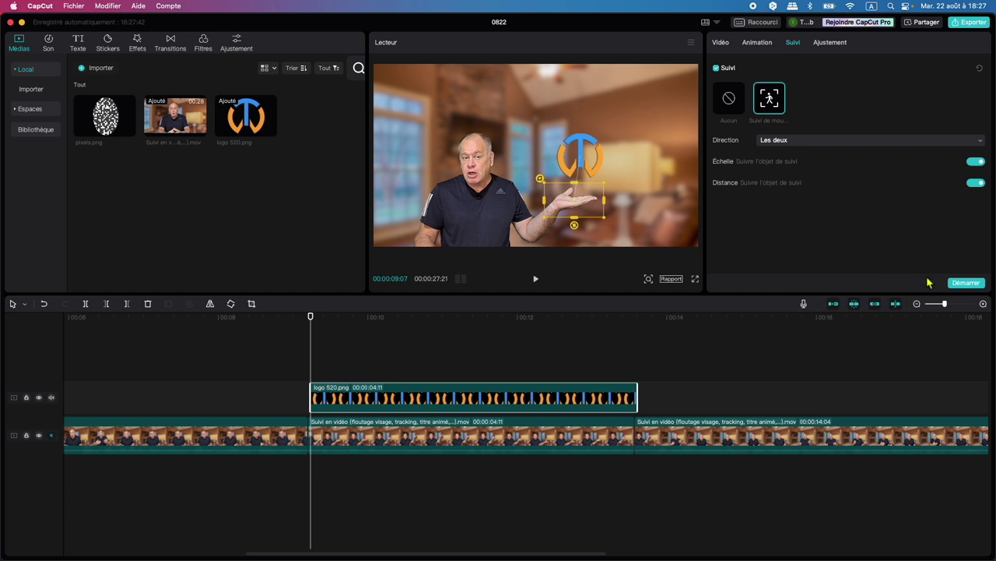
pyautogui.click(968, 284)
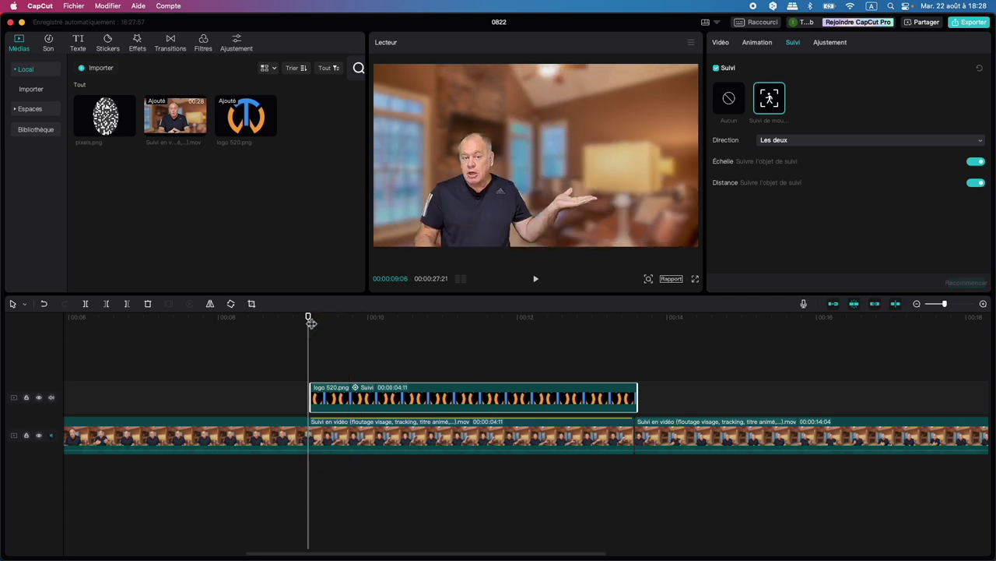
# - Scrub through the middle segment to check how the logo follows the hand
pyautogui.moveTo(308, 320); pyautogui.dragTo(311, 320)
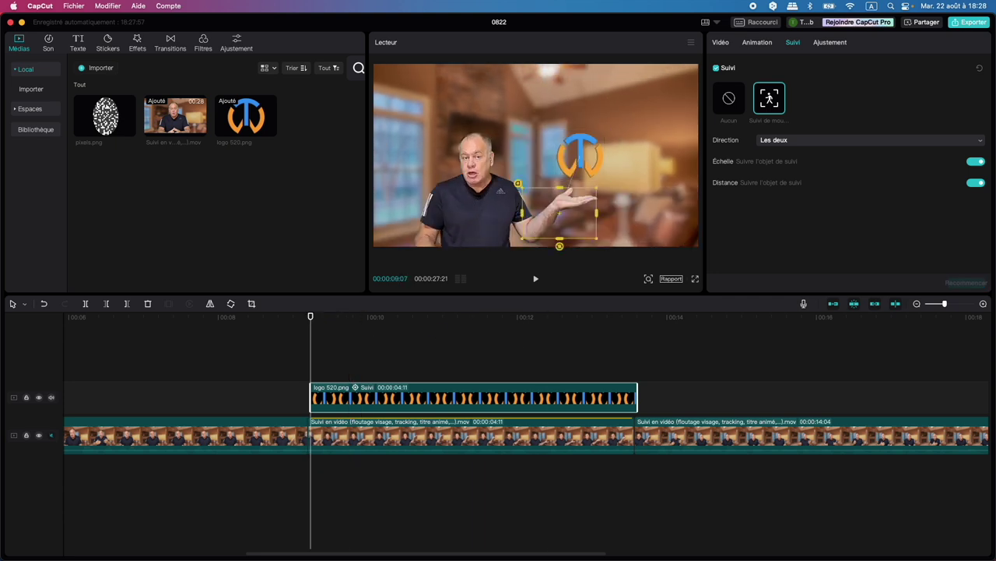
pyautogui.click(257, 346)
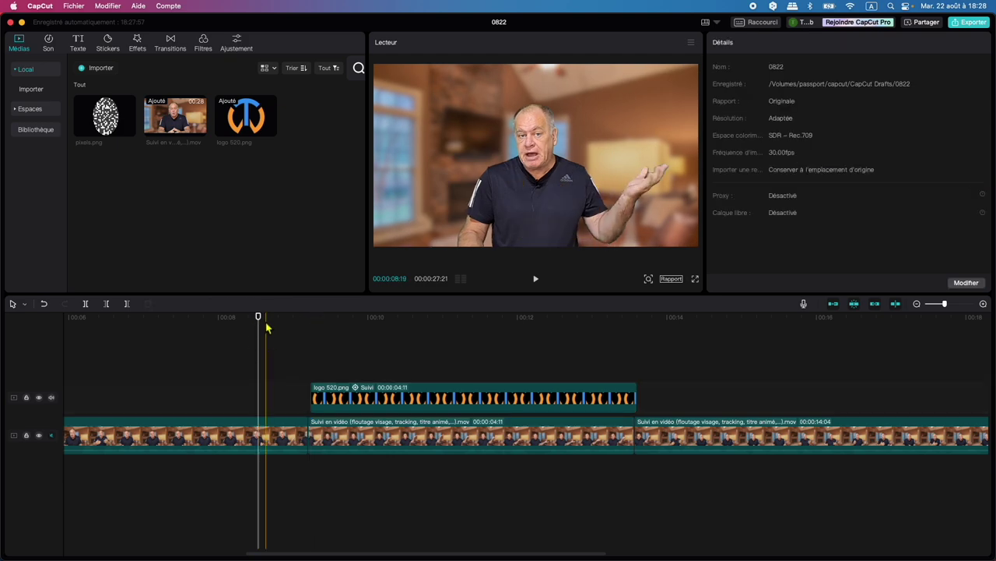
pyautogui.moveTo(271, 319); pyautogui.dragTo(344, 319)
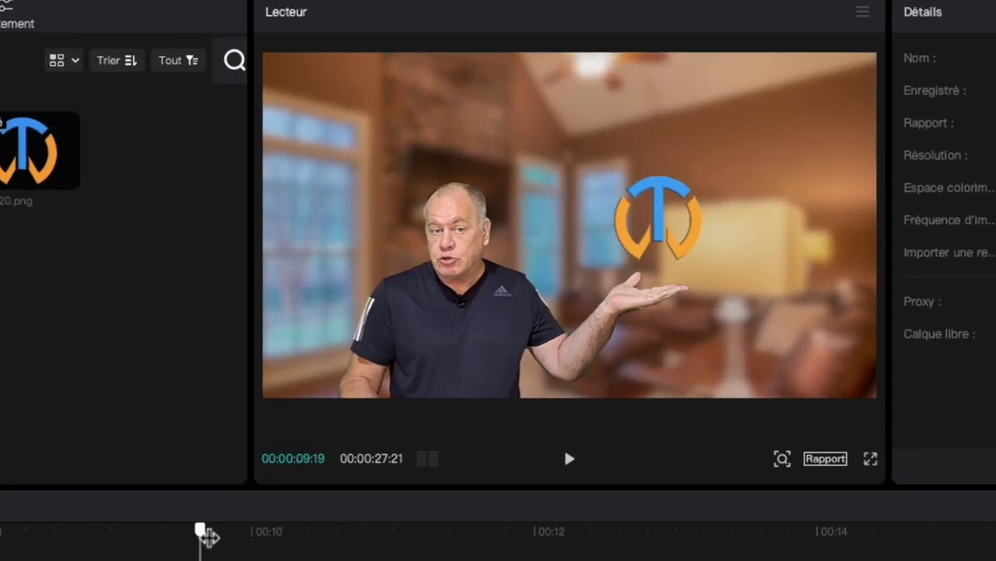
pyautogui.moveTo(206, 536); pyautogui.dragTo(394, 534)
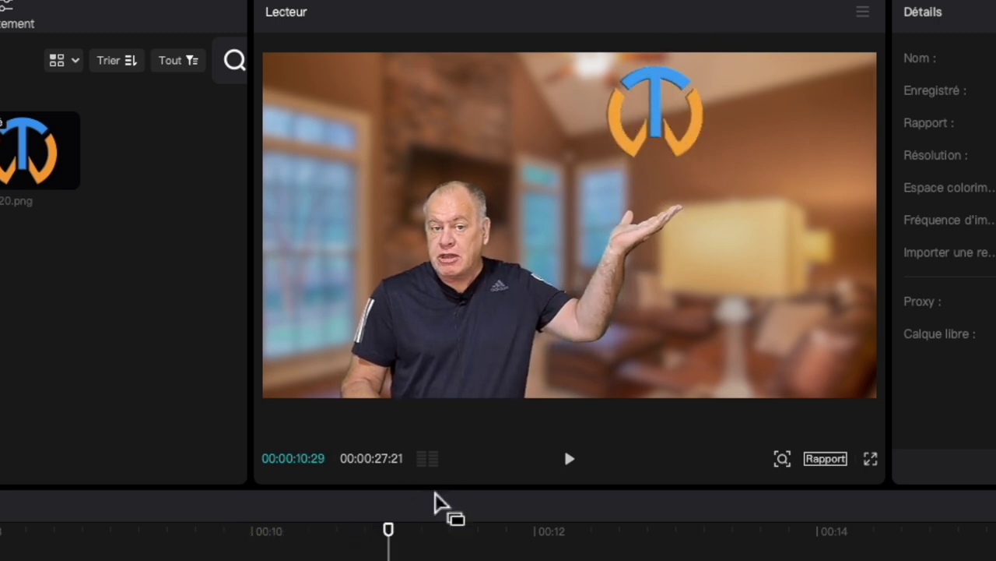
pyautogui.moveTo(389, 536); pyautogui.dragTo(161, 514)
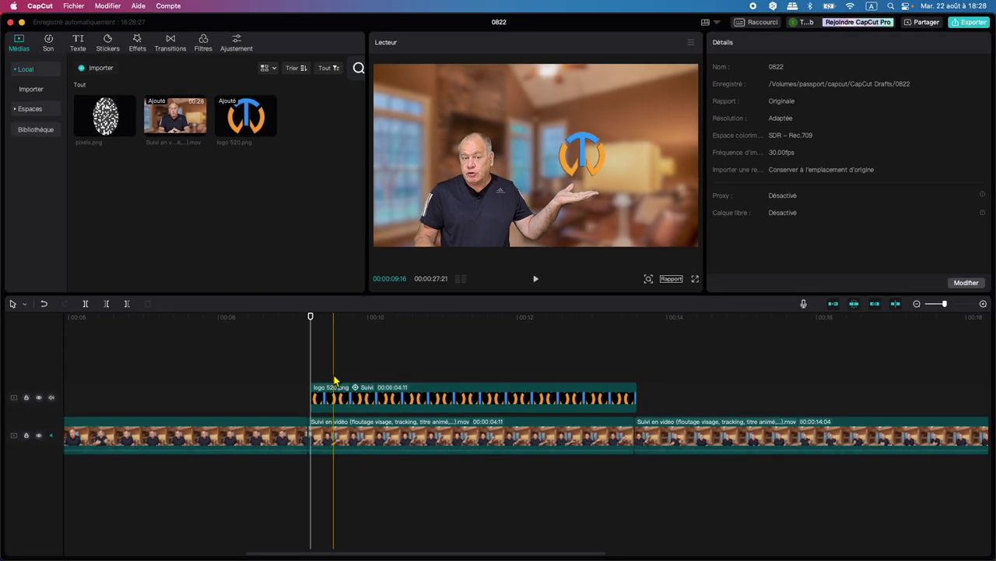
# - Turn off the "Échelle" tracking option for the logo clip and rerun the motion tracking
pyautogui.click(330, 395)
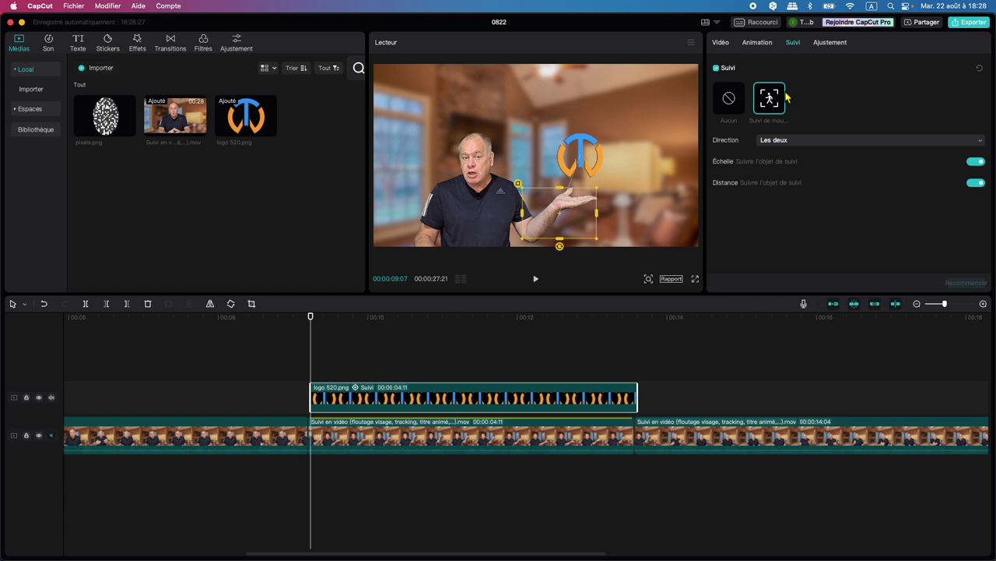
pyautogui.click(975, 162)
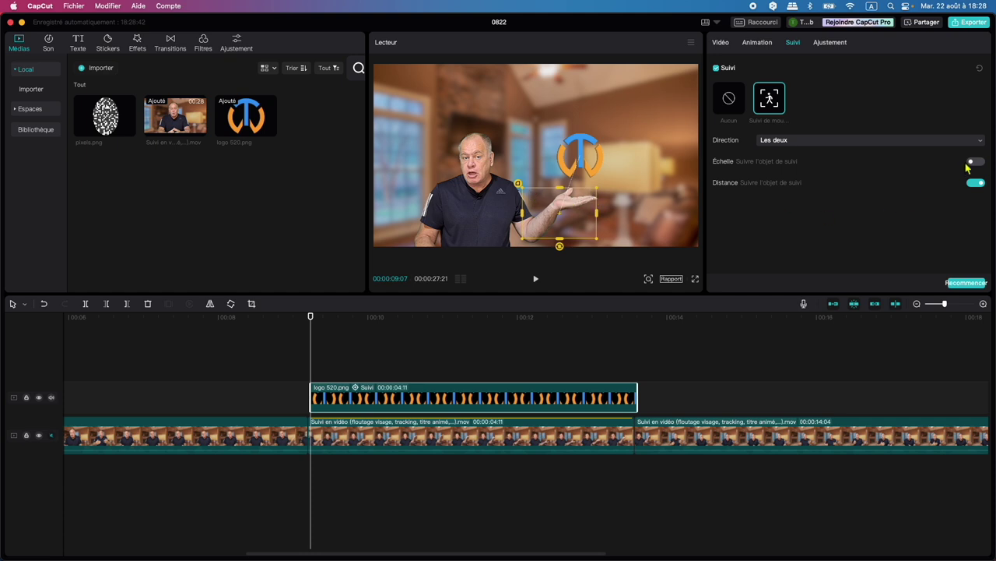
pyautogui.click(964, 284)
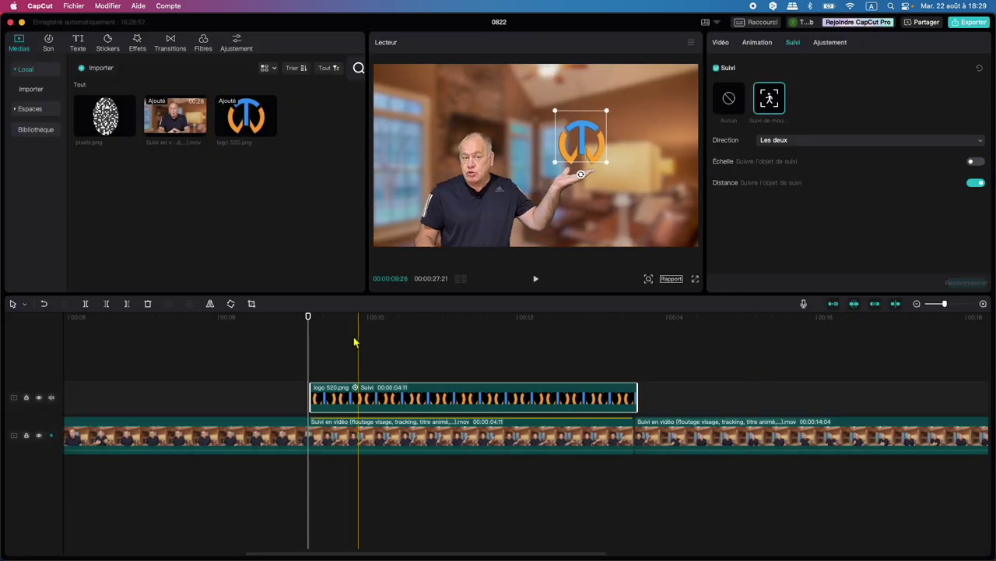
# - Play the sequence from just before the logo clip to review the new tracking
pyautogui.click(283, 320)
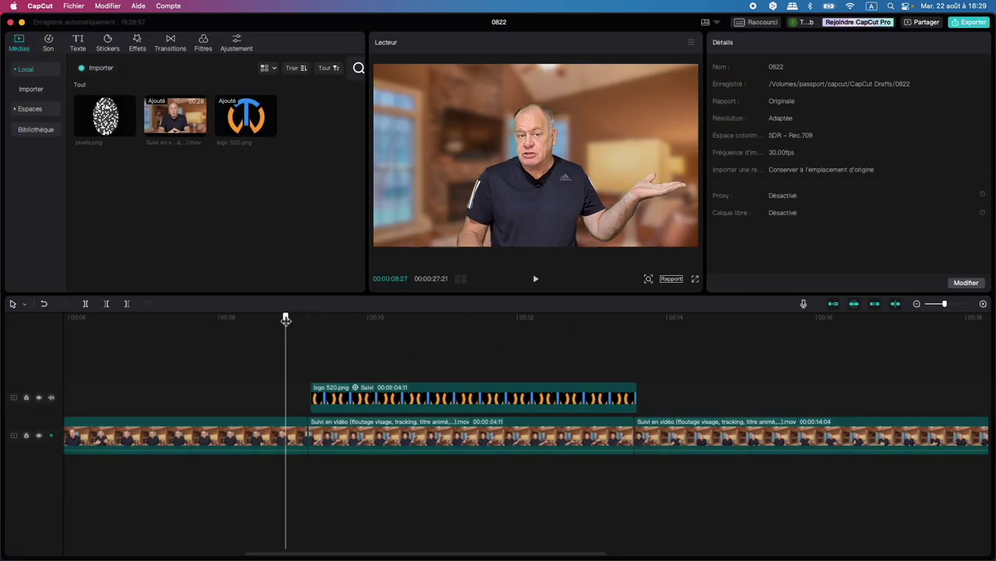
pyautogui.press('space')
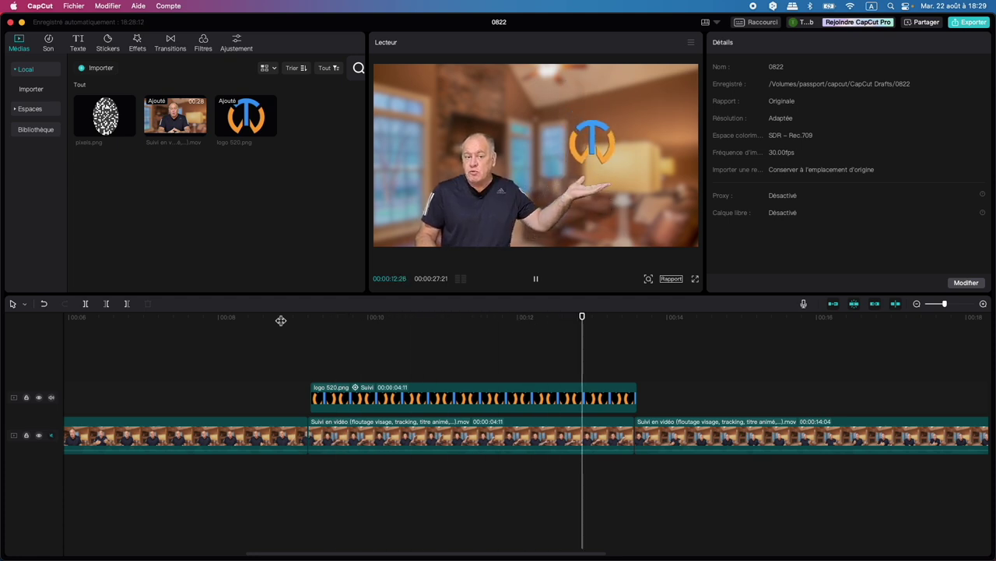
pyautogui.press('space')
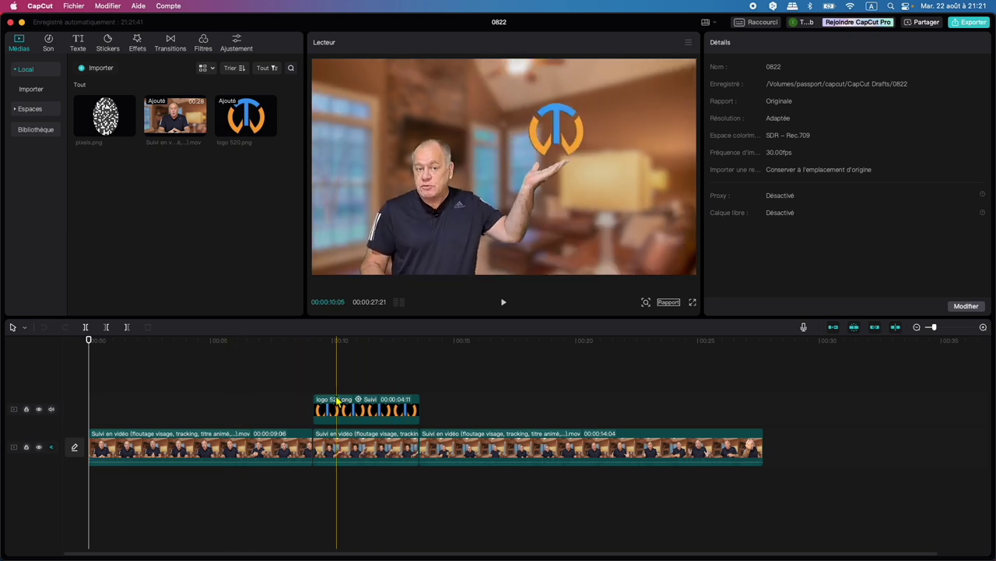
# - Delete the first two video segments together with the logo clip above them, leaving only the last segment
pyautogui.moveTo(172, 388); pyautogui.dragTo(363, 490)
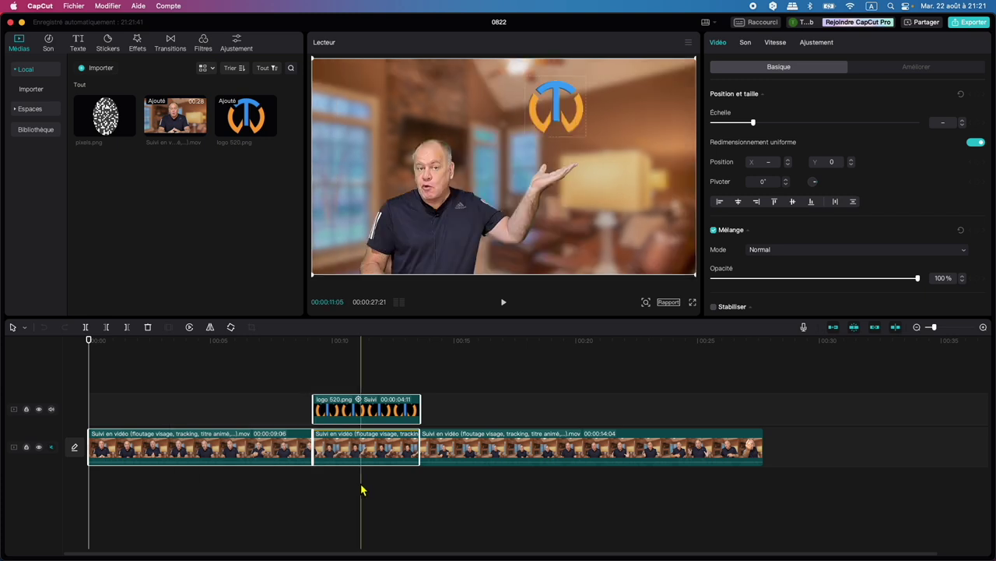
pyautogui.press('Delete')
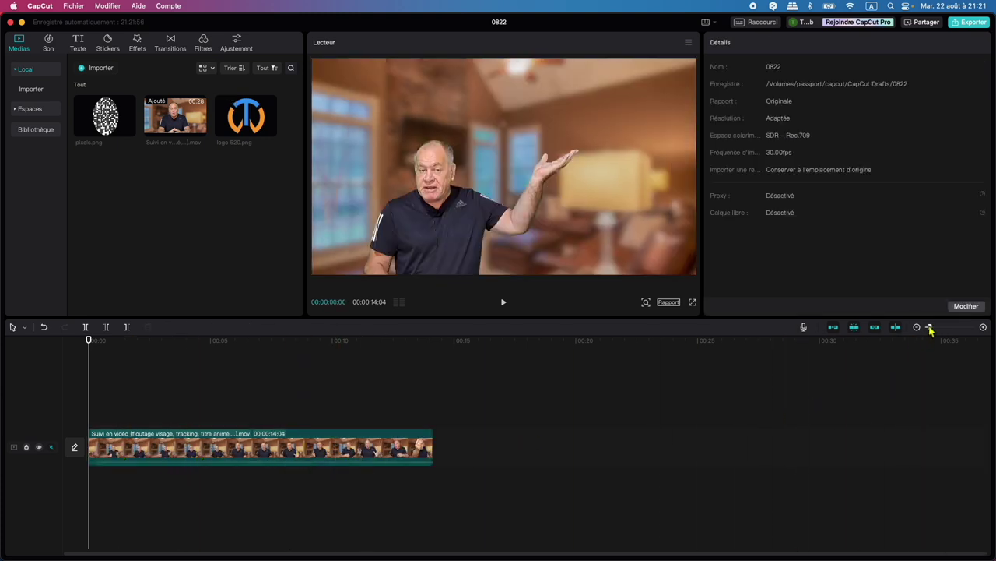
# - Split the remaining video clip at 00:00:00:27 and at 00:00:04:26 to isolate a middle segment
pyautogui.moveTo(929, 328); pyautogui.dragTo(940, 329)
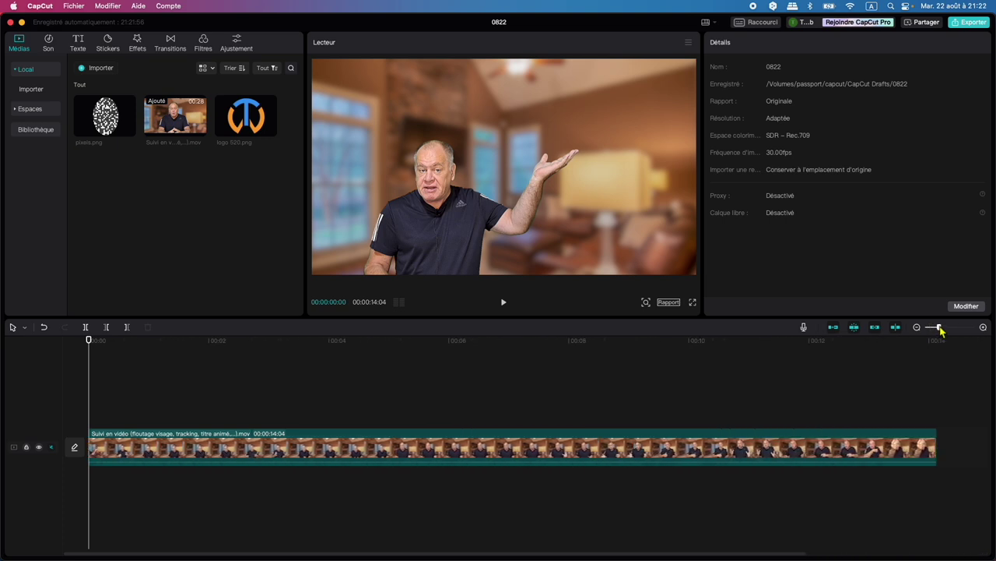
pyautogui.press('space')
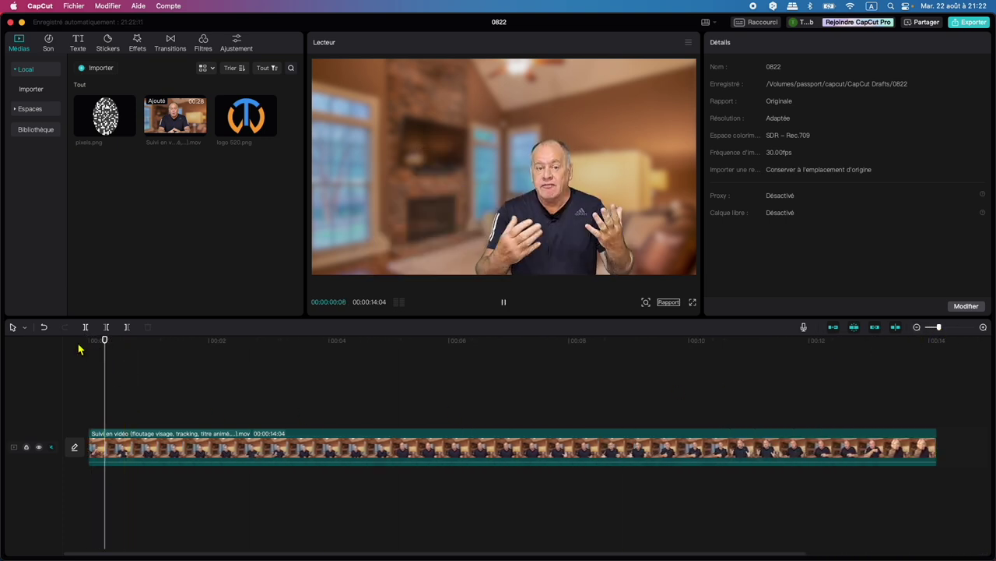
pyautogui.press('space')
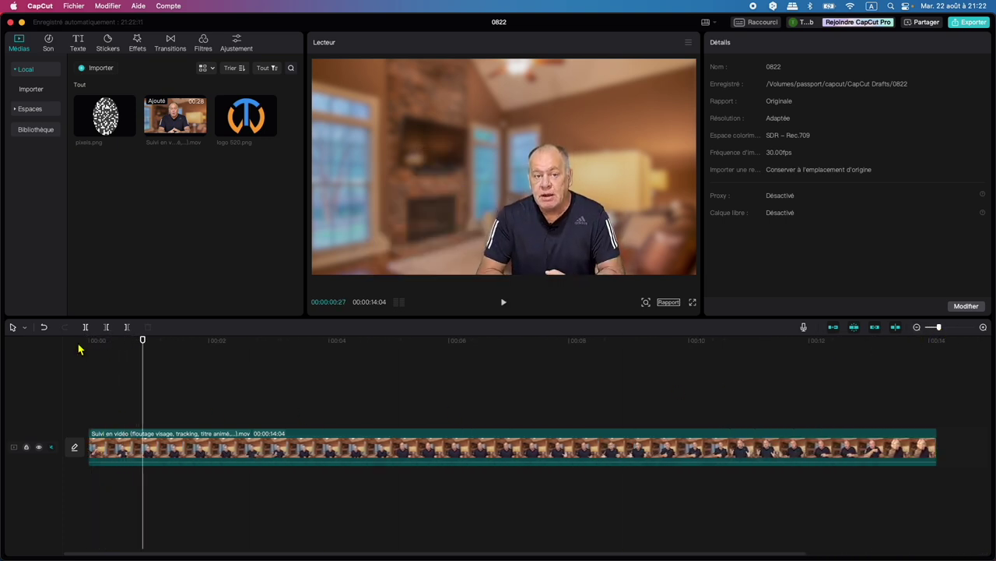
pyautogui.click(144, 442)
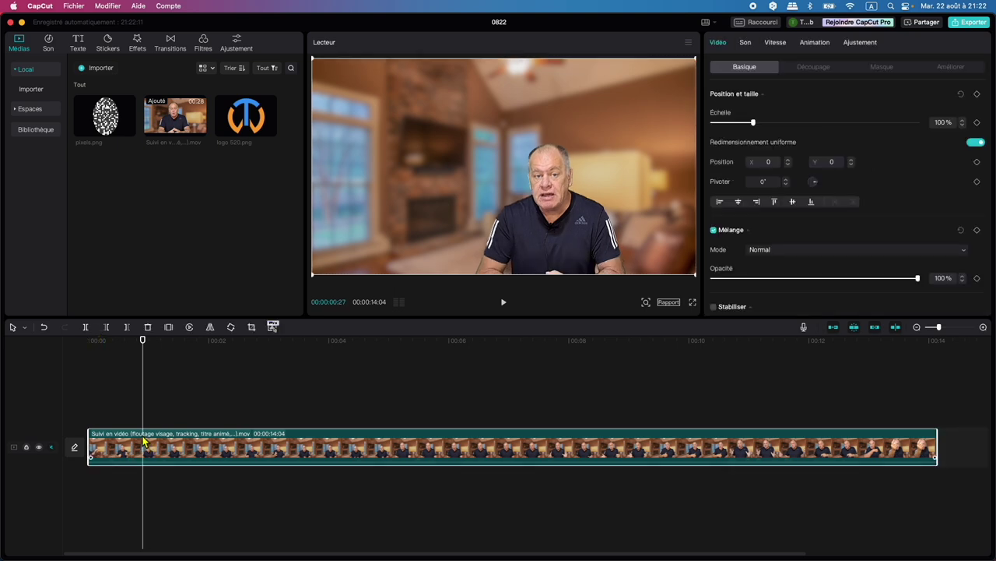
pyautogui.press('super+b')
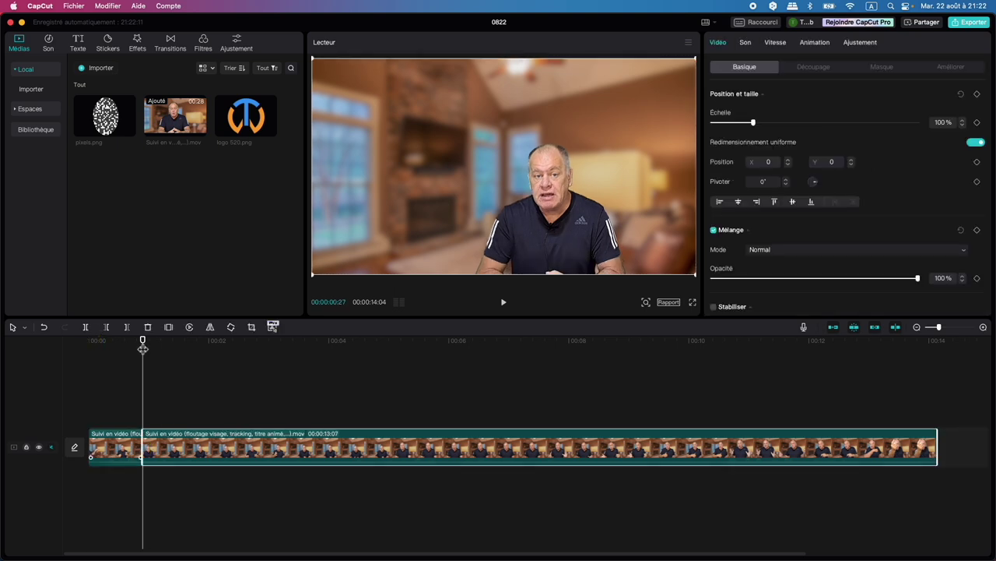
pyautogui.moveTo(143, 340); pyautogui.dragTo(383, 442)
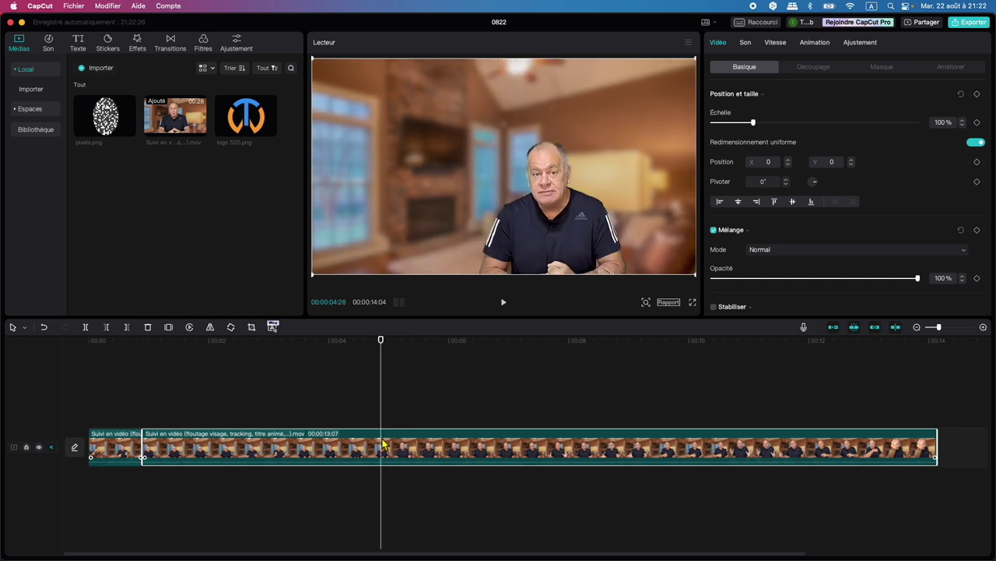
pyautogui.press('super+b')
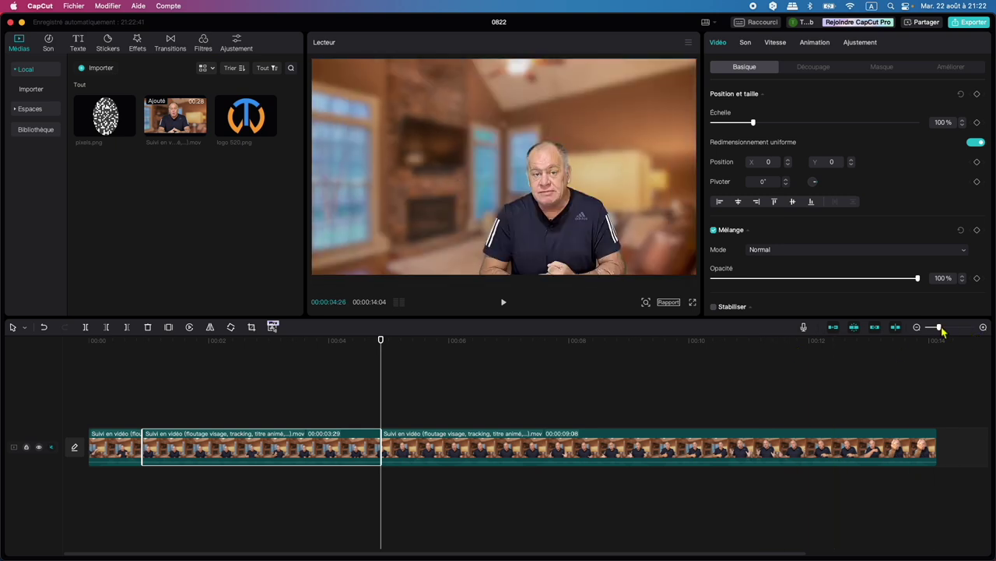
# - Add the vertical line-with-circle sticker from the "Emphase" category at the middle segment's start and extend it to the segment's end
pyautogui.moveTo(939, 328); pyautogui.dragTo(946, 328)
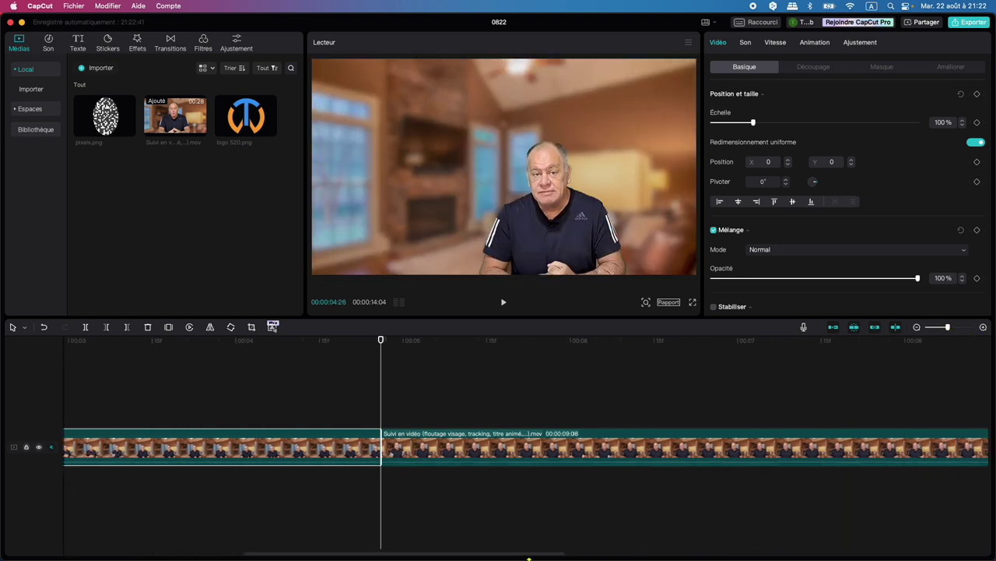
pyautogui.moveTo(529, 556); pyautogui.dragTo(378, 556)
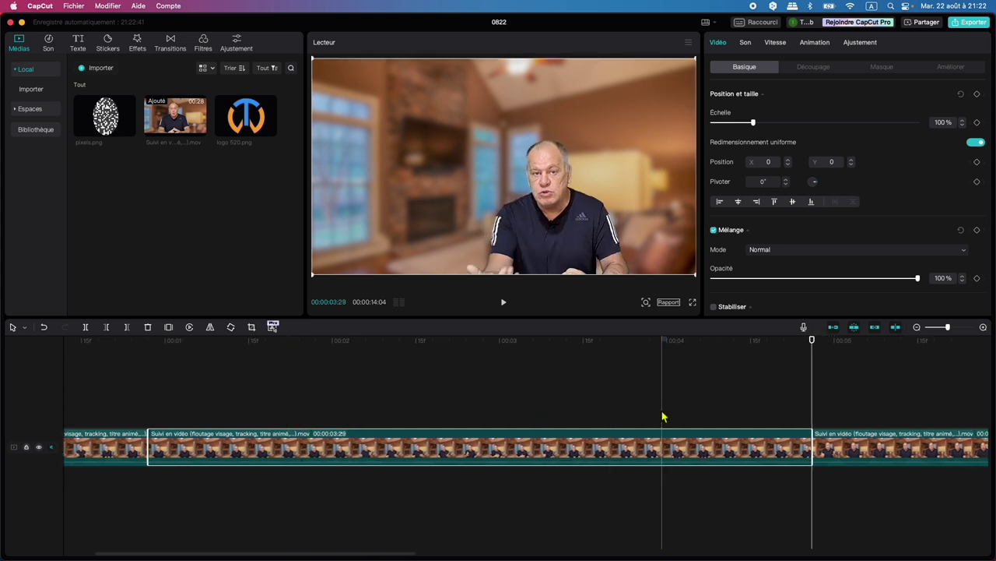
pyautogui.moveTo(812, 342); pyautogui.dragTo(150, 393)
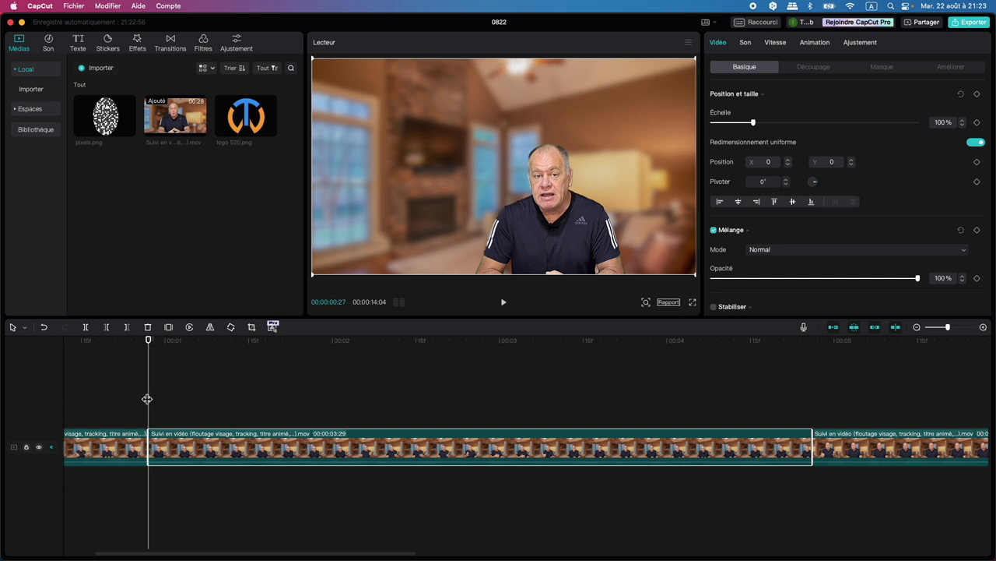
pyautogui.click(108, 45)
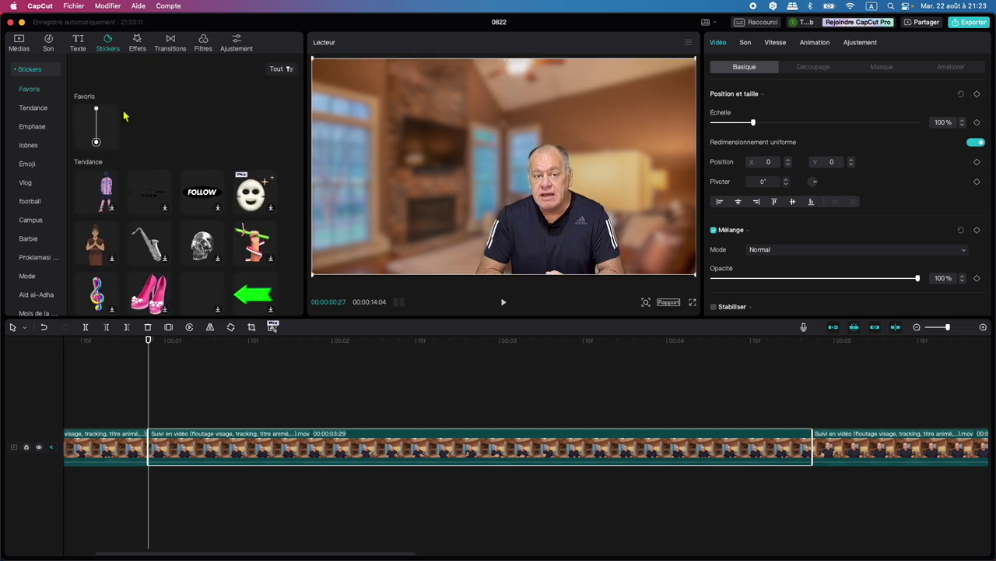
pyautogui.click(42, 133)
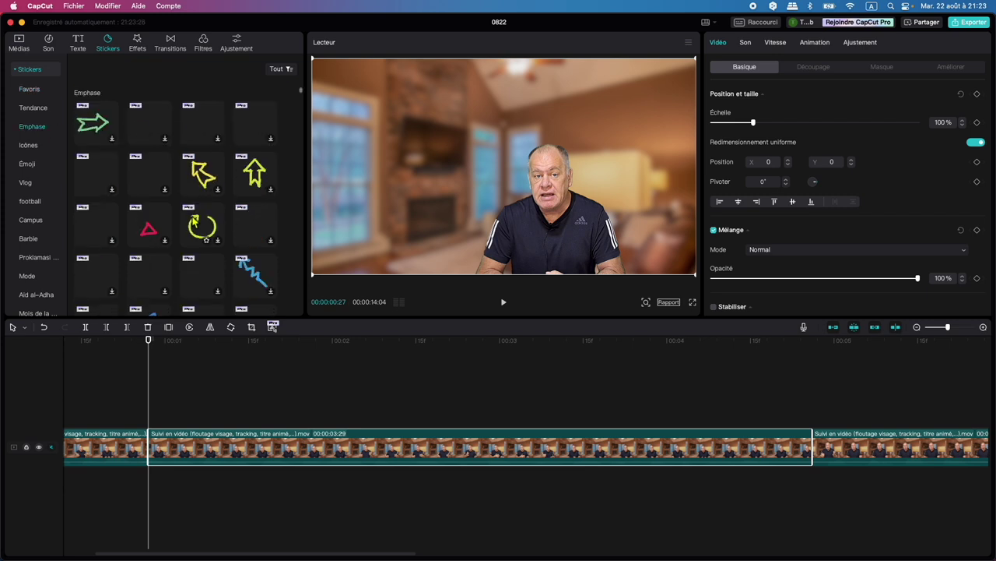
pyautogui.scroll(-3, 195, 220)
pyautogui.scroll(-5, 192, 221)
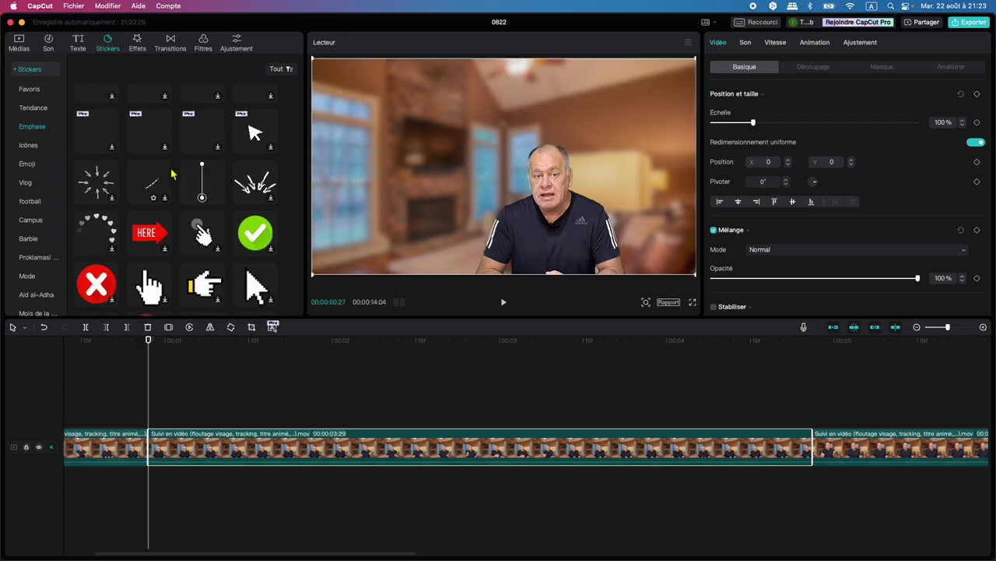
pyautogui.click(207, 186)
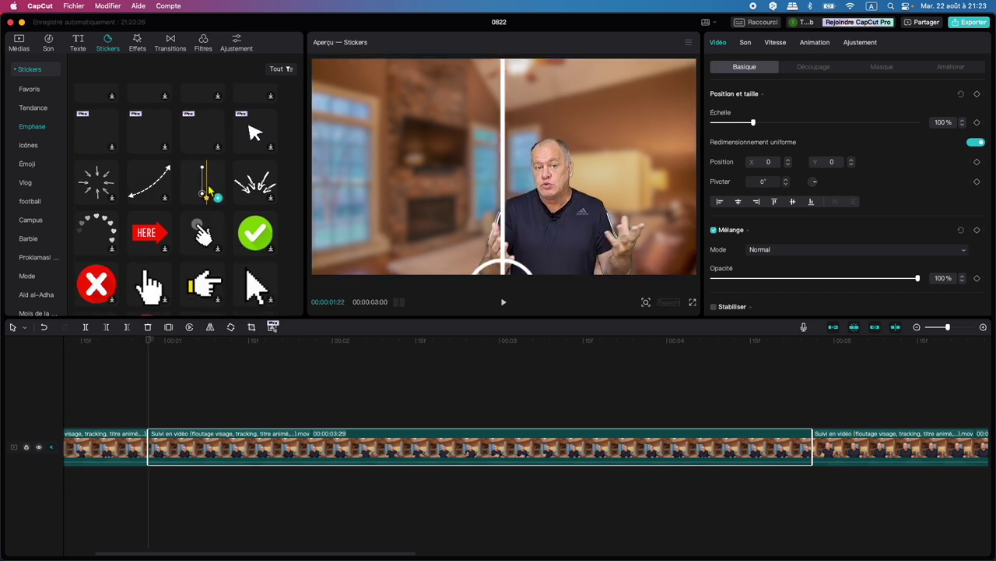
pyautogui.click(217, 199)
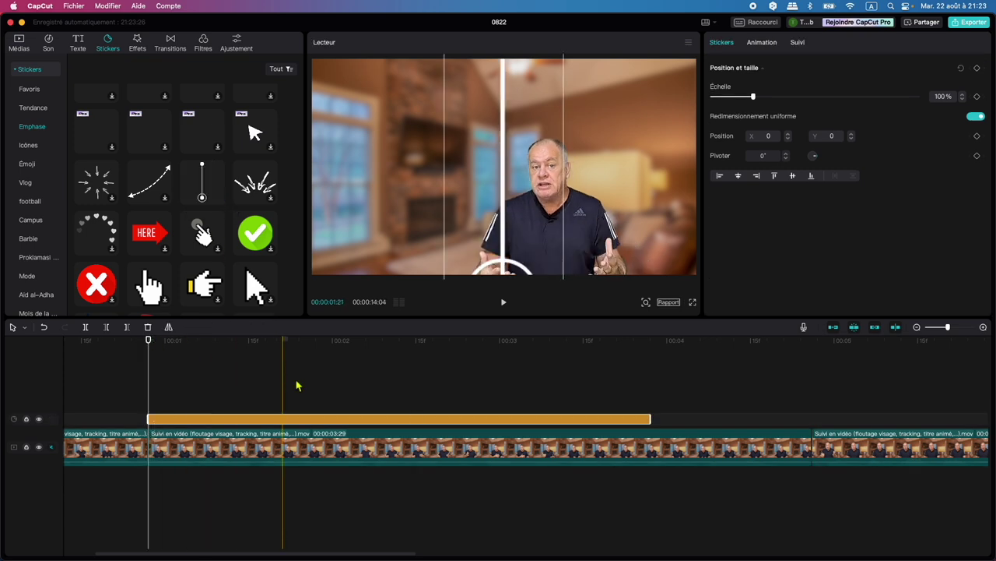
pyautogui.moveTo(653, 420); pyautogui.dragTo(816, 422)
# - Scale the line sticker to 28%, rotate it to -69° and place it at X -294, Y 302 beside the presenter's head
pyautogui.moveTo(151, 344); pyautogui.dragTo(424, 379)
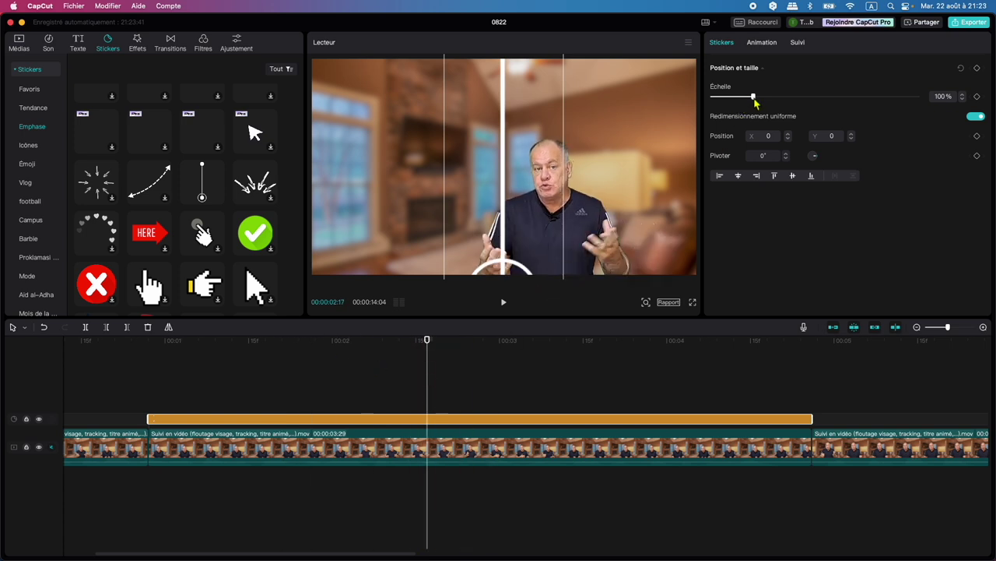
pyautogui.moveTo(755, 100); pyautogui.dragTo(725, 113)
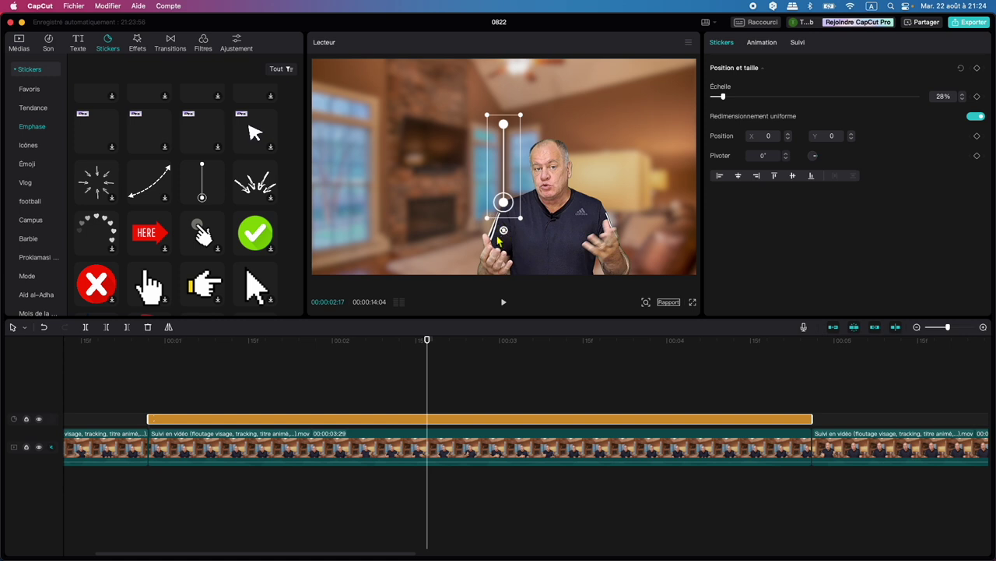
pyautogui.moveTo(504, 236); pyautogui.dragTo(491, 152)
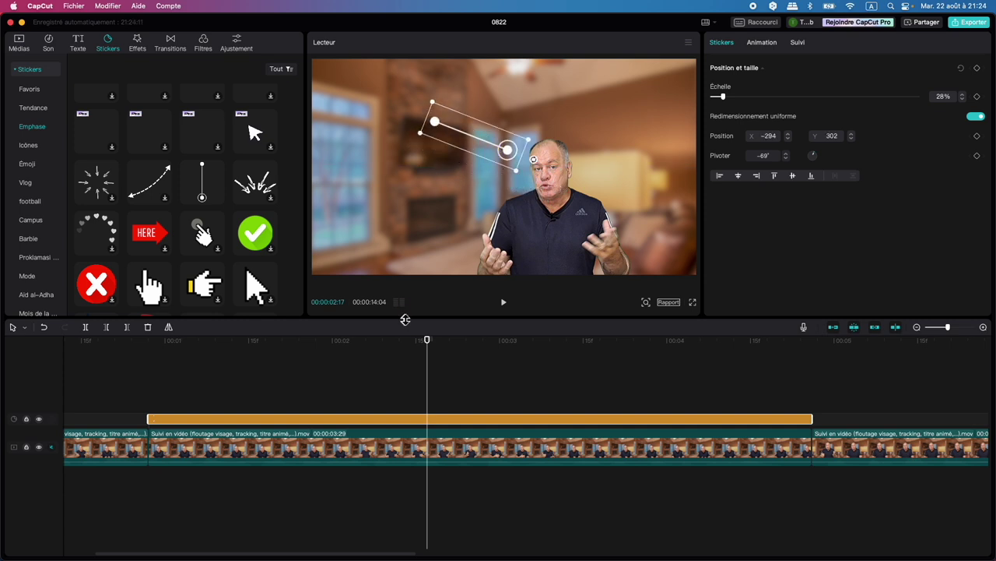
# - Add a default text clip above the sticker at the middle segment's start and extend it to the segment's end
pyautogui.moveTo(427, 341); pyautogui.dragTo(149, 421)
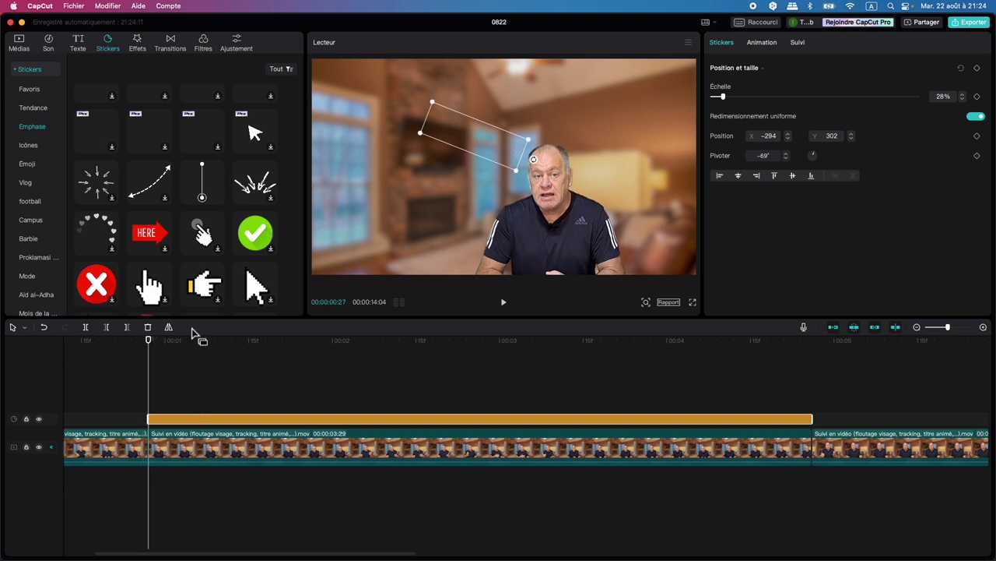
pyautogui.click(78, 46)
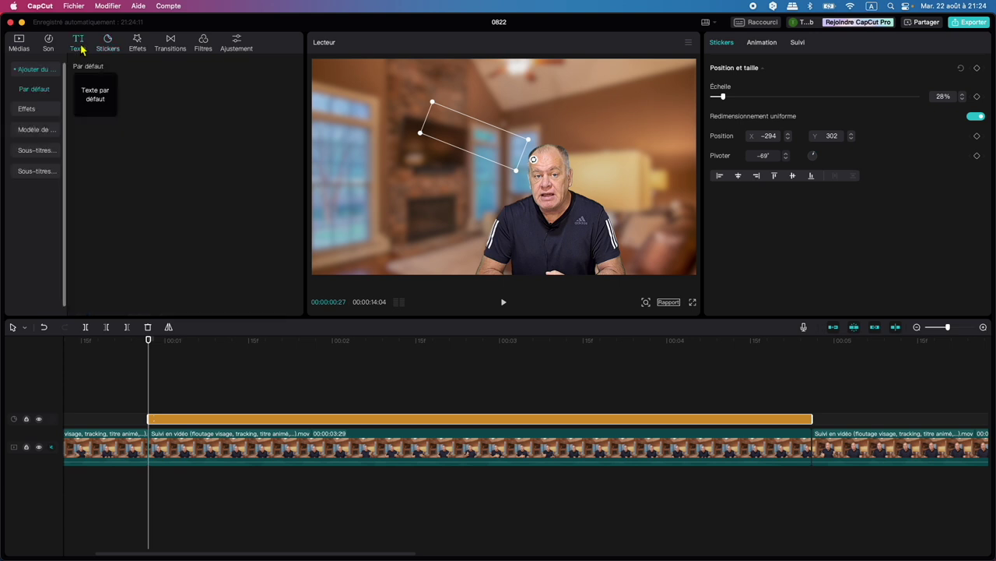
pyautogui.moveTo(92, 99); pyautogui.dragTo(153, 403)
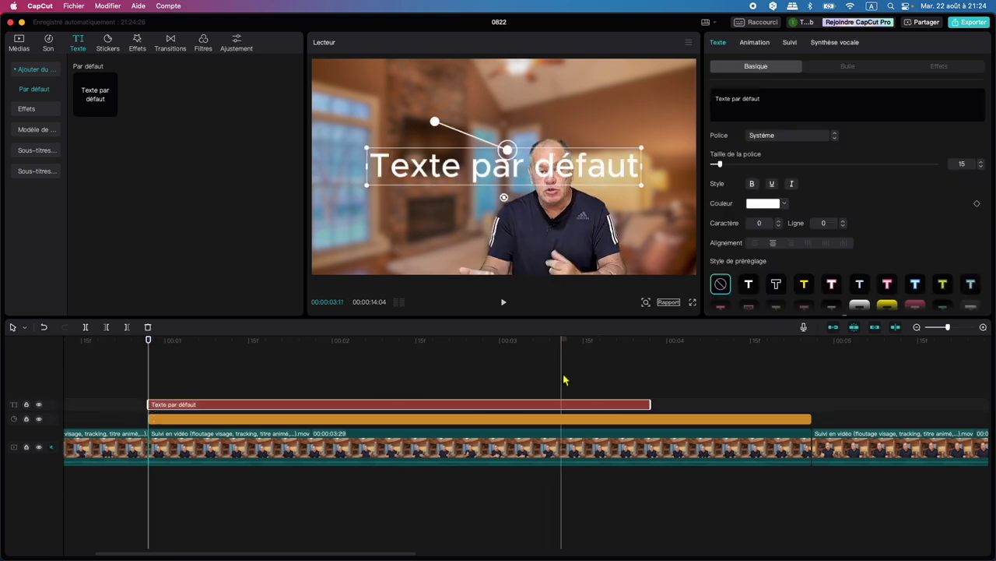
pyautogui.moveTo(651, 405); pyautogui.dragTo(811, 401)
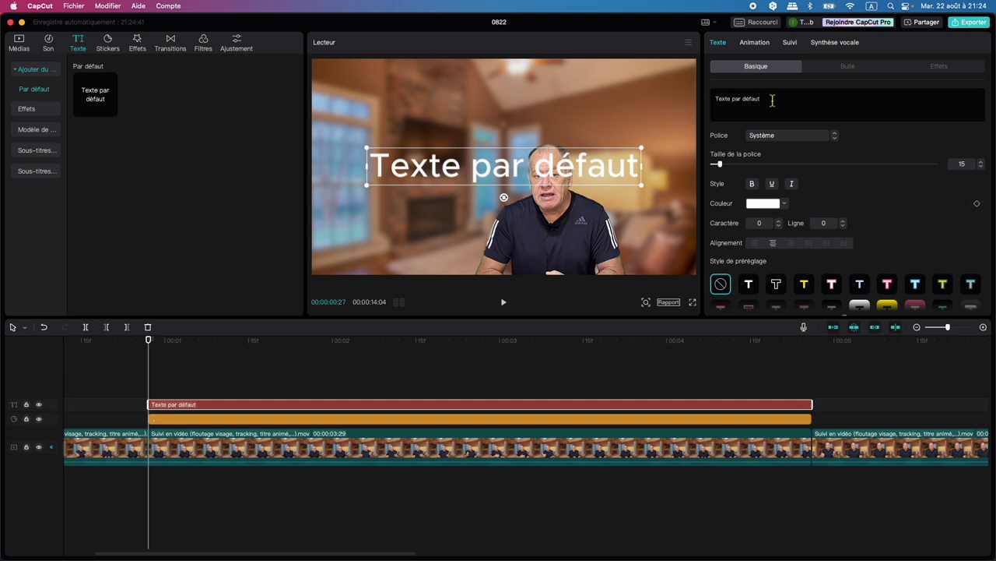
# - Replace the title text with the presenter's first name, then shrink it and place it at the outer end of the sticker's line
pyautogui.moveTo(771, 101); pyautogui.dragTo(710, 102)
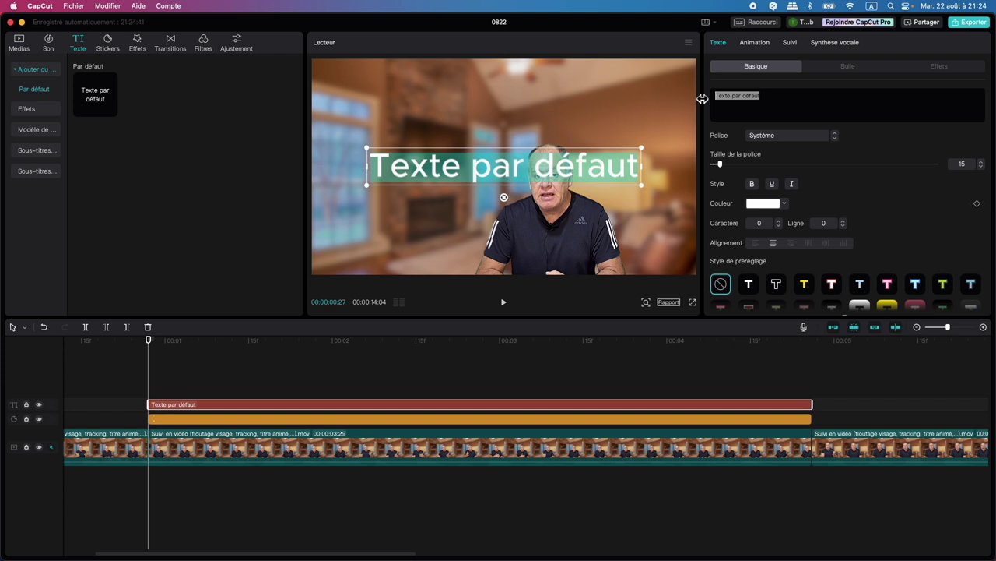
pyautogui.write('Olivier')
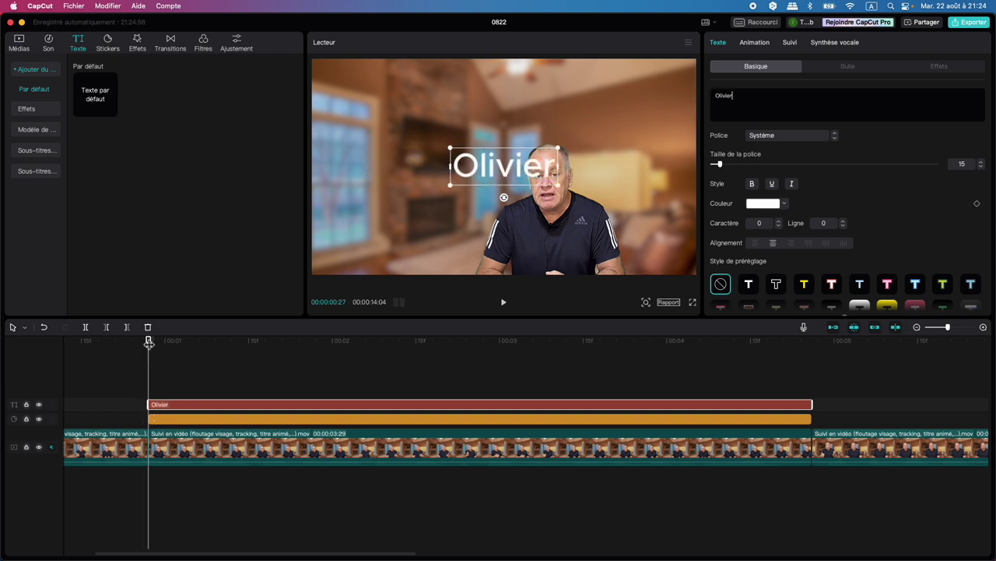
pyautogui.moveTo(152, 341); pyautogui.dragTo(267, 342)
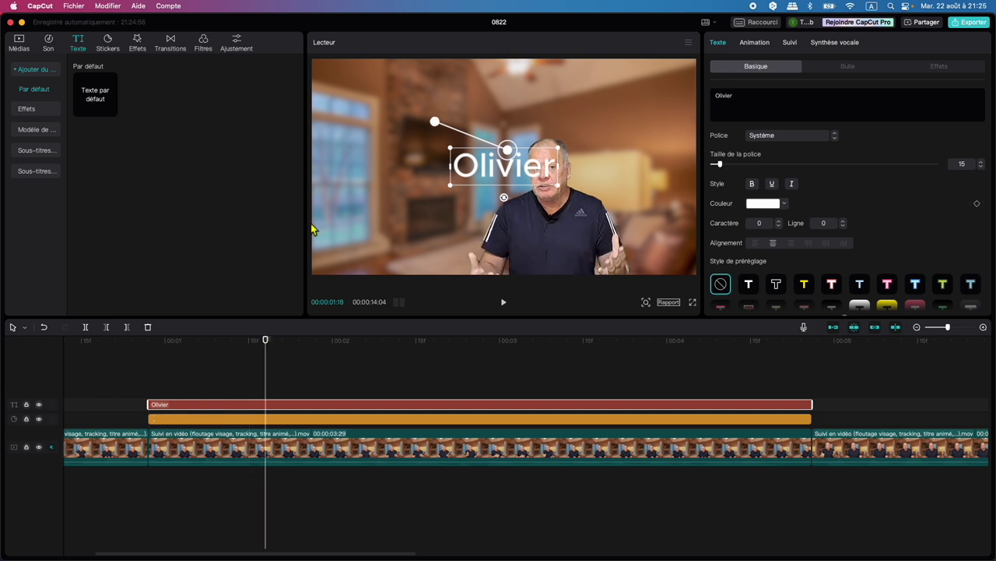
pyautogui.moveTo(495, 176); pyautogui.dragTo(382, 108)
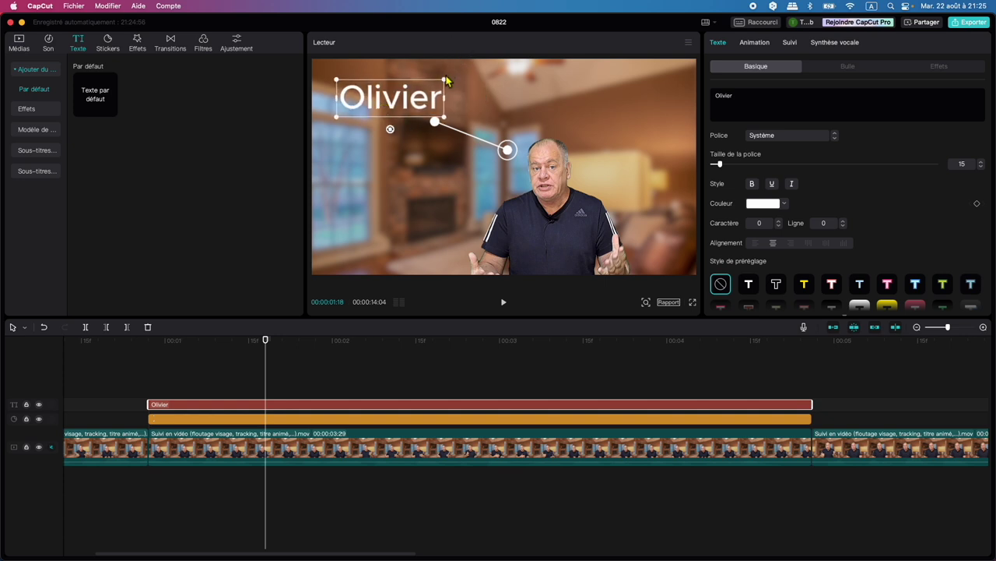
pyautogui.moveTo(445, 77); pyautogui.dragTo(401, 118)
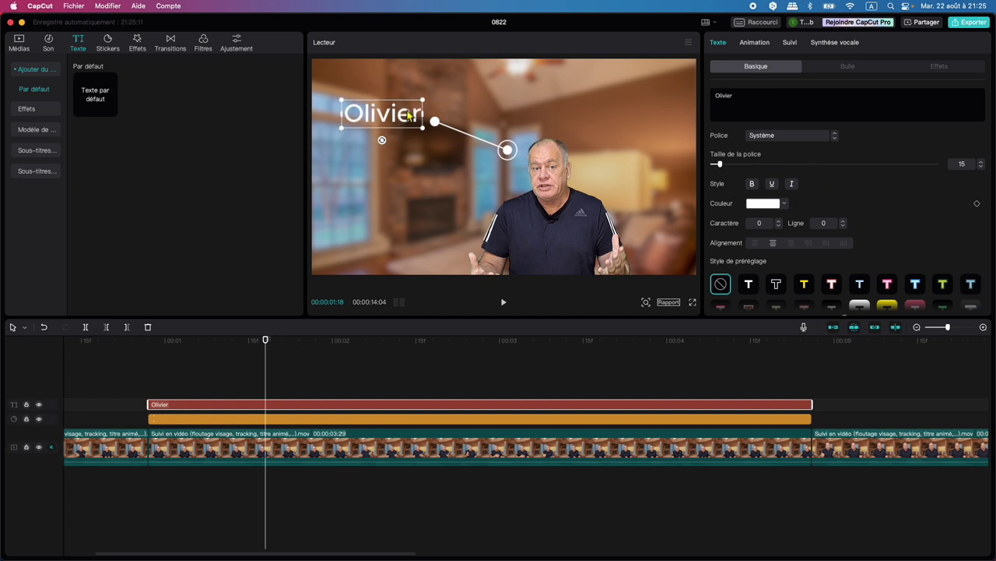
# - Look through the title's text settings and show all the preset text styles
pyautogui.scroll(-5, 836, 216)
pyautogui.scroll(5, 836, 216)
pyautogui.scroll(-2, 818, 212)
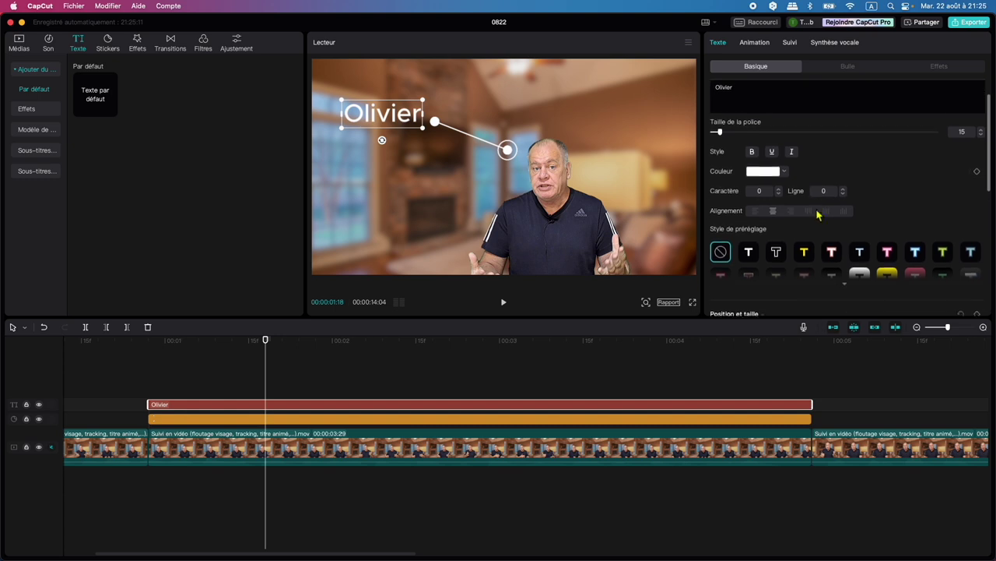
pyautogui.click(850, 286)
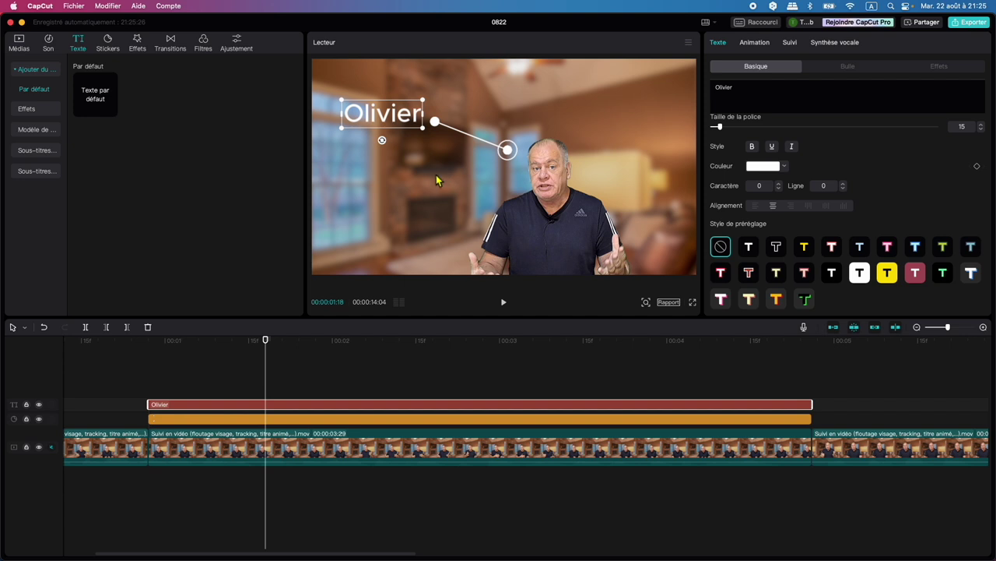
# - Find where the sticker's line is fully drawn and trim the title clip's start to 00:00:01:19
pyautogui.moveTo(267, 345); pyautogui.dragTo(152, 354)
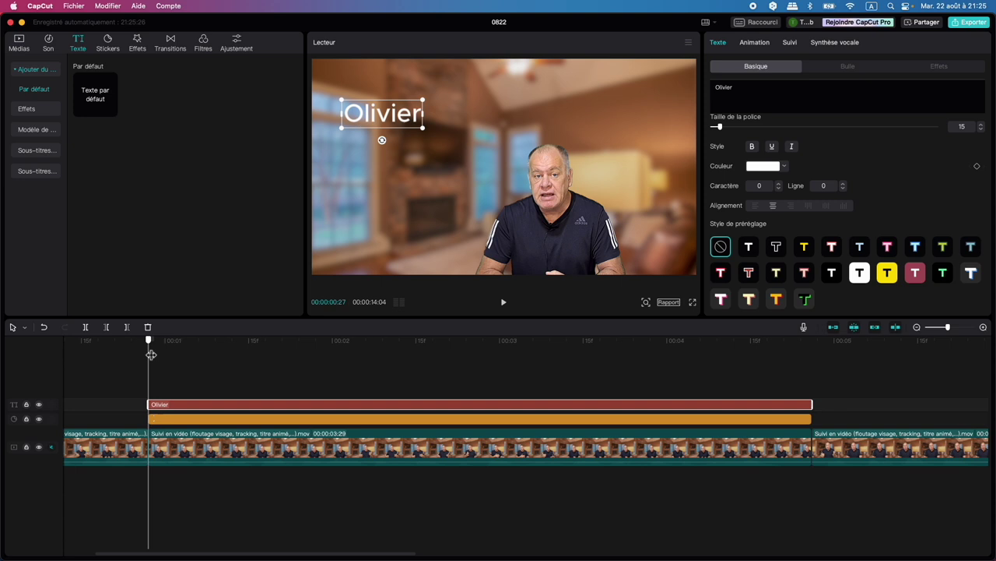
pyautogui.moveTo(152, 354); pyautogui.dragTo(267, 344)
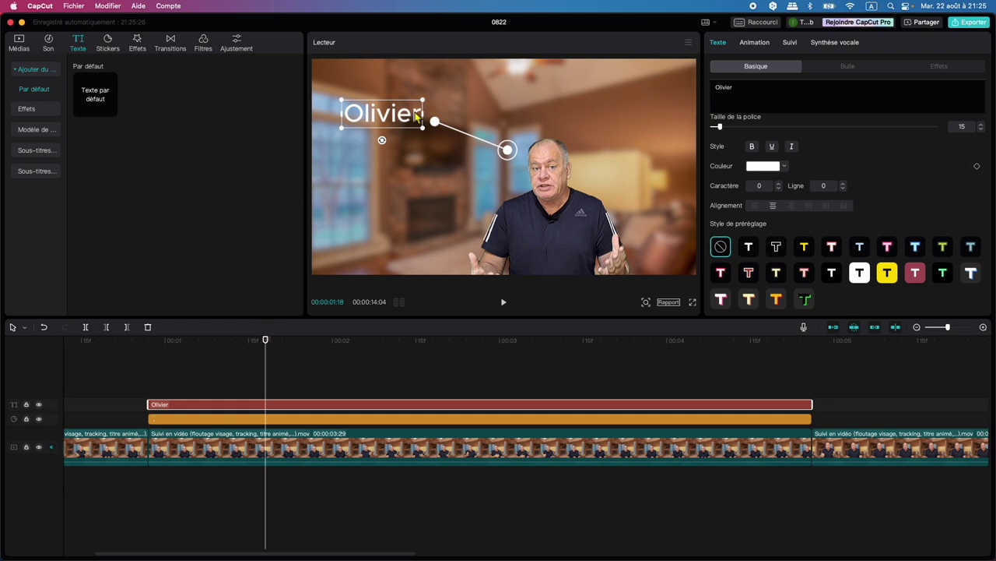
pyautogui.moveTo(267, 344)
pyautogui.mouseDown()
pyautogui.moveTo(187, 349)
pyautogui.moveTo(273, 340)
pyautogui.mouseUp()
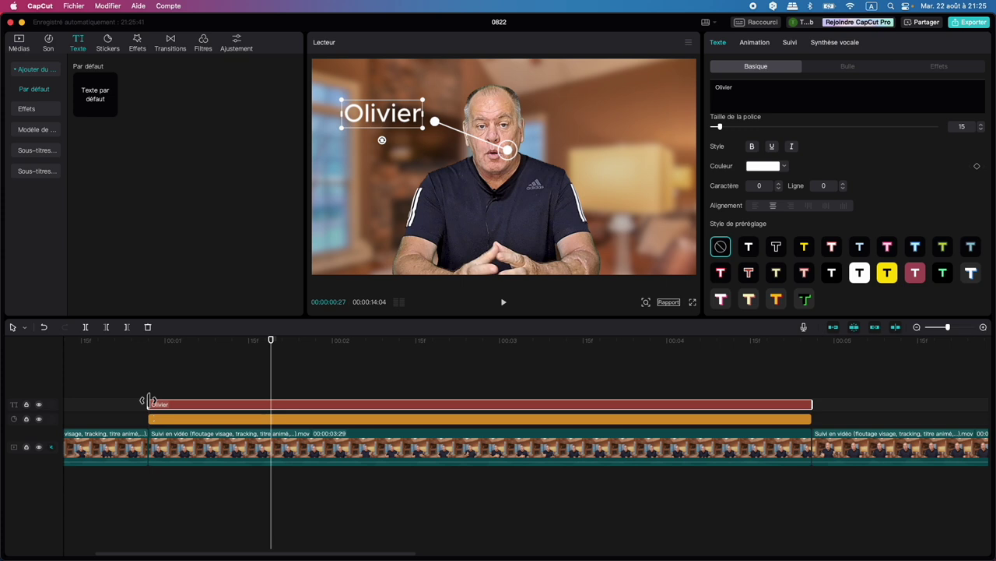
pyautogui.moveTo(150, 401); pyautogui.dragTo(273, 400)
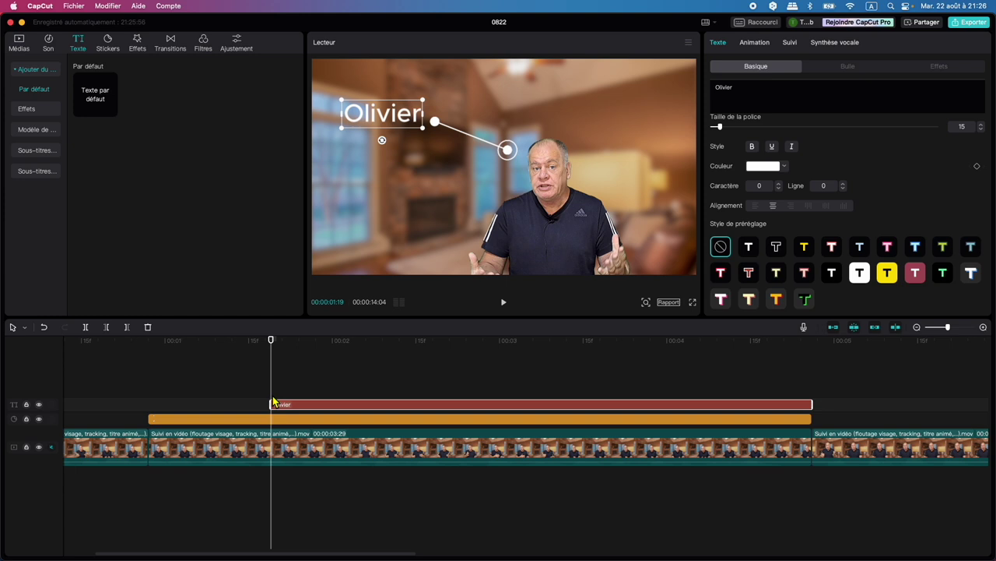
# - Select the title and the line sticker together and merge them into one combined clip
pyautogui.moveTo(275, 347); pyautogui.dragTo(322, 370)
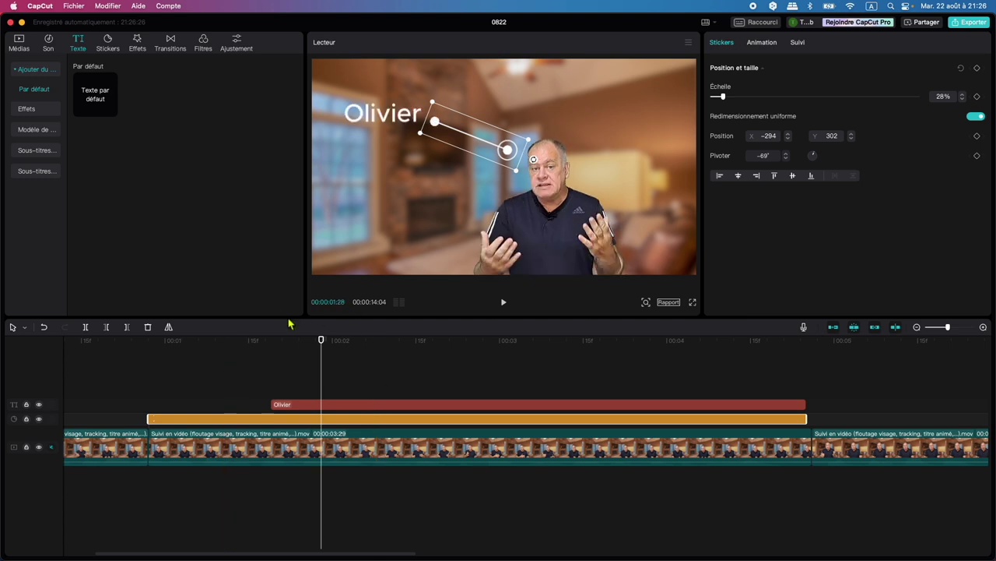
pyautogui.click(572, 358)
pyautogui.moveTo(556, 361); pyautogui.dragTo(182, 364)
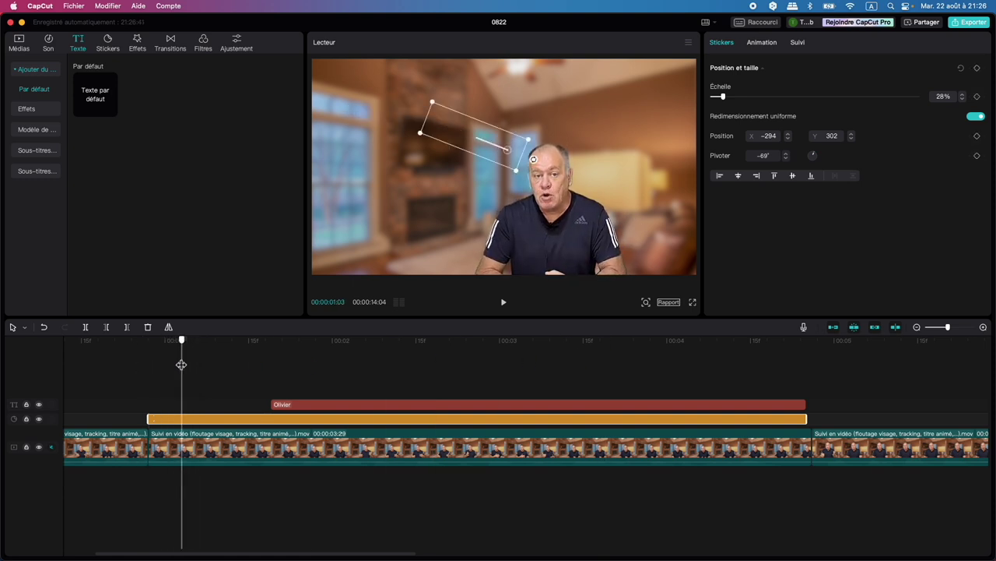
pyautogui.click(236, 365)
pyautogui.moveTo(236, 372); pyautogui.dragTo(388, 421)
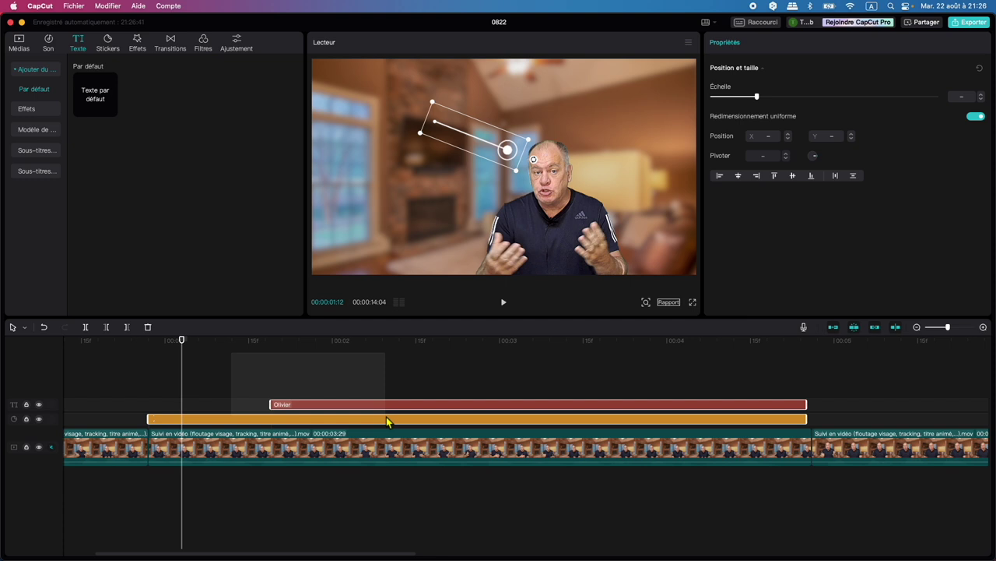
pyautogui.moveTo(387, 421); pyautogui.dragTo(389, 420)
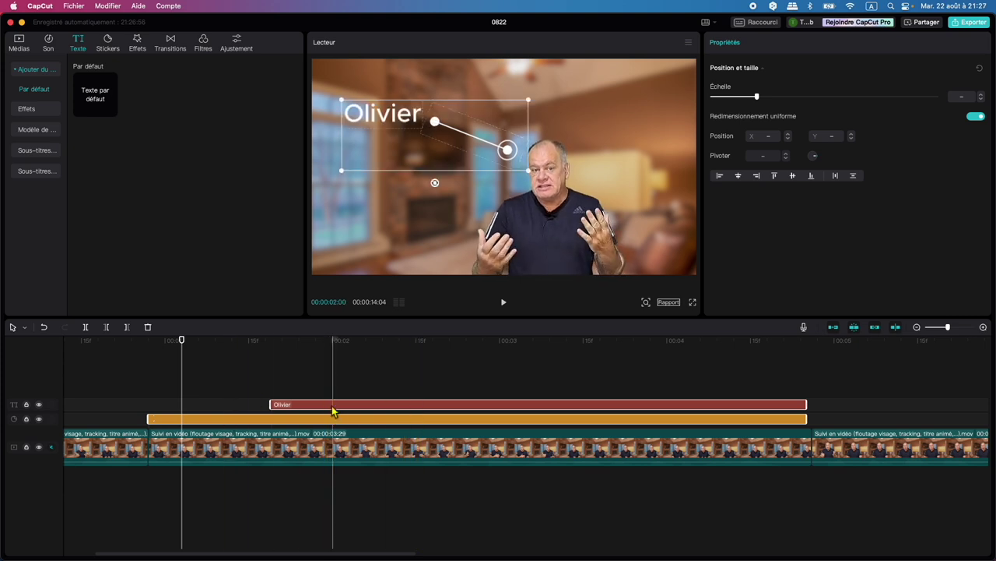
pyautogui.rightClick(403, 406)
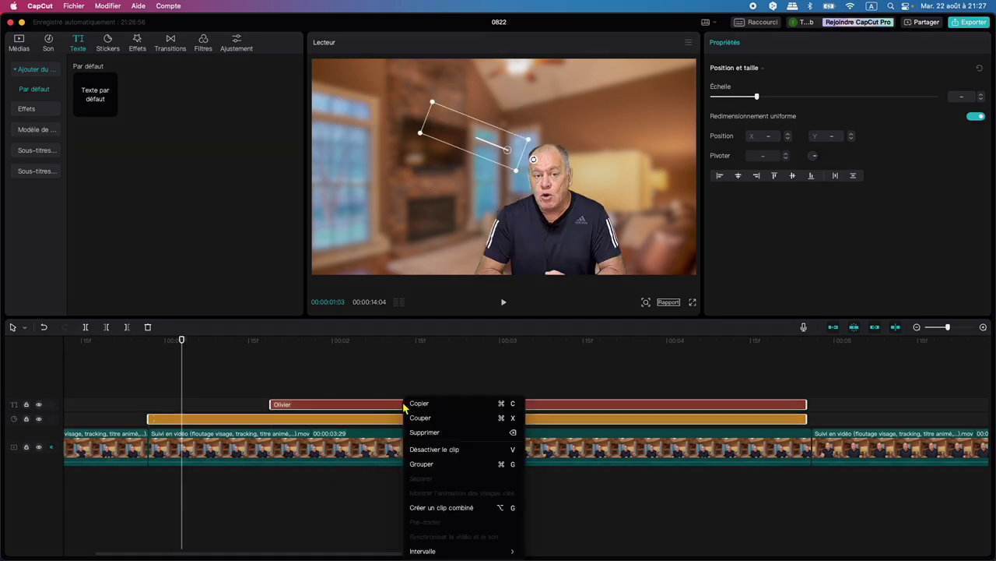
pyautogui.click(441, 508)
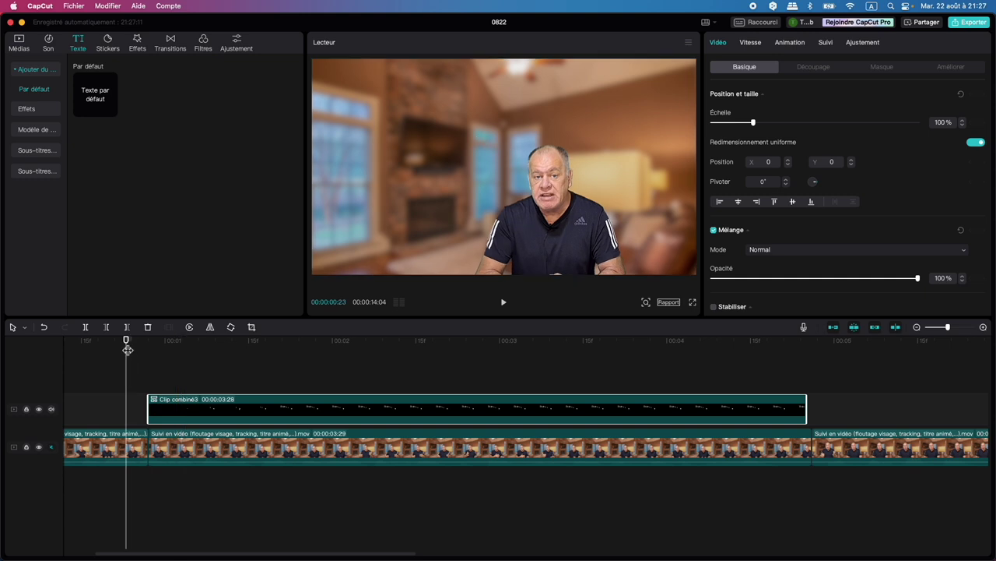
# - Motion-track the combined clip with the tracking box on the presenter's lower chest and scale following off, and play back the result
pyautogui.press('space')
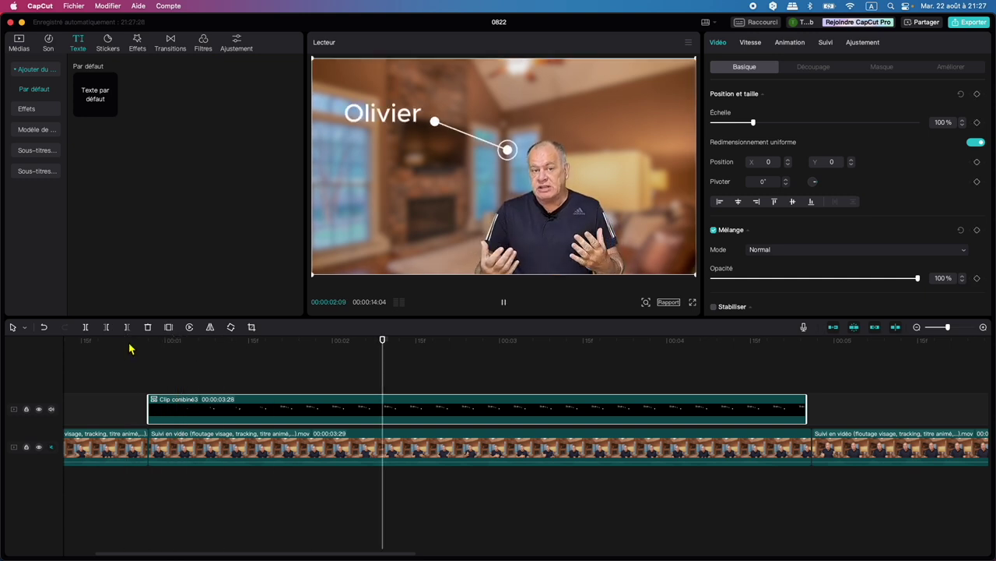
pyautogui.click(644, 340)
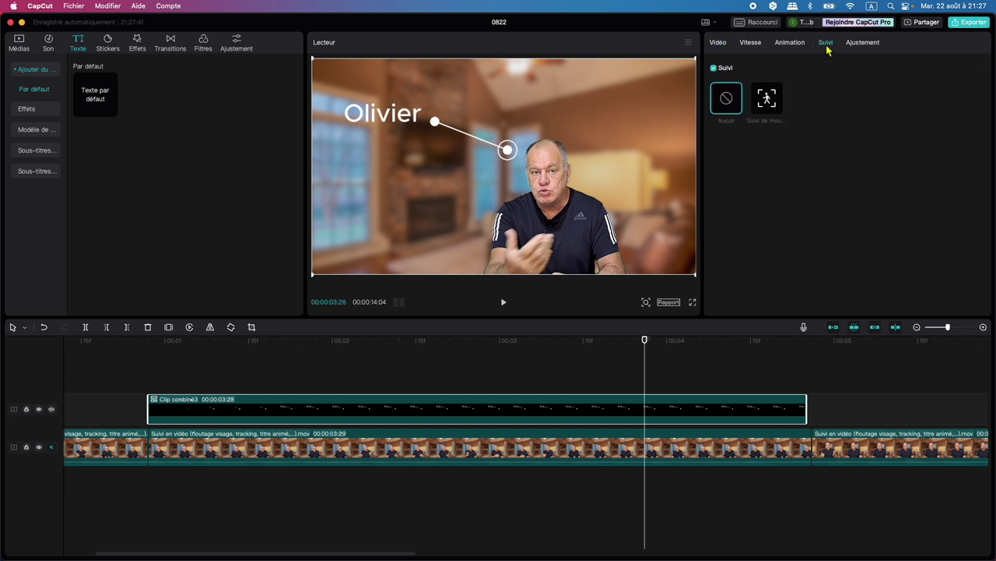
pyautogui.click(766, 101)
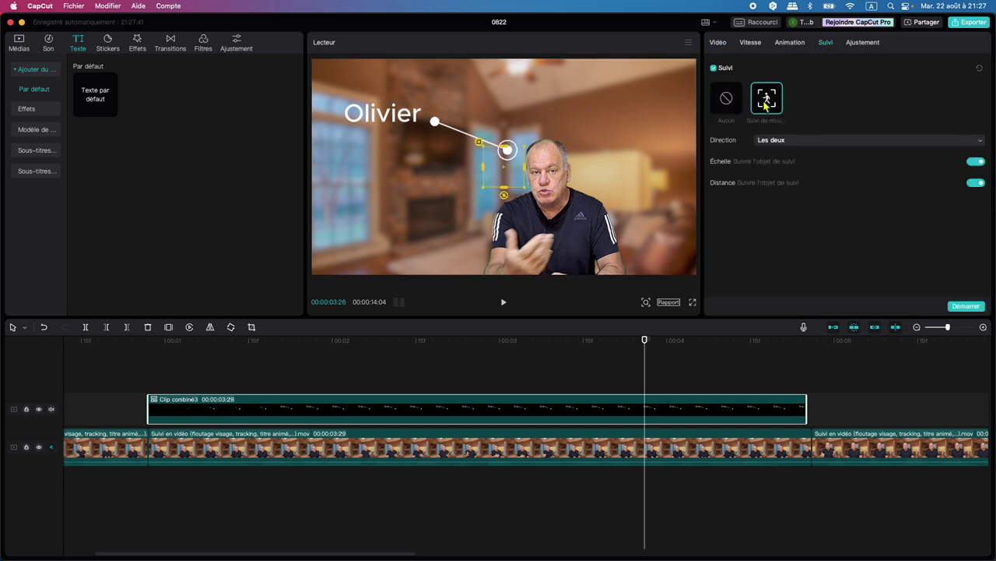
pyautogui.moveTo(506, 178); pyautogui.dragTo(526, 261)
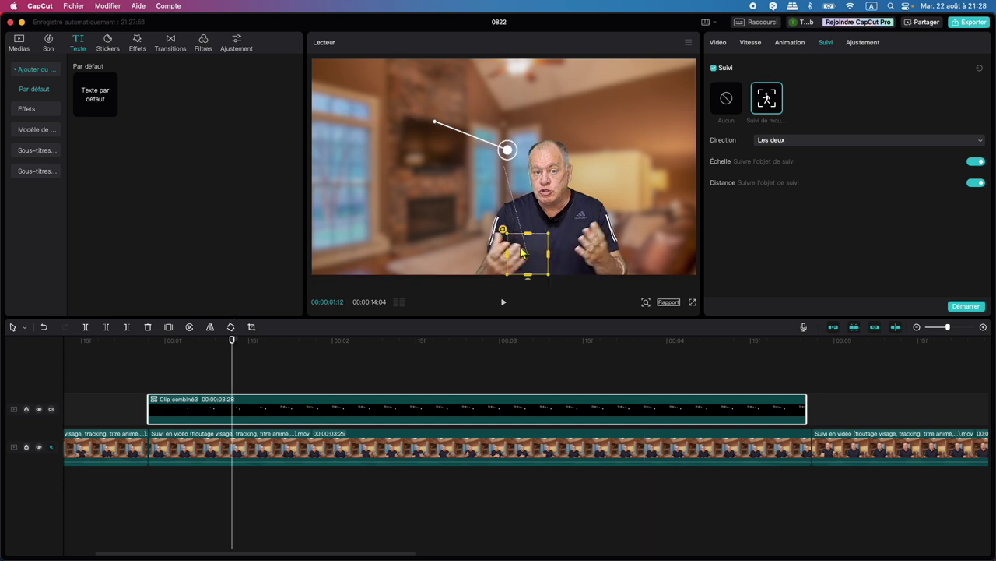
pyautogui.click(966, 306)
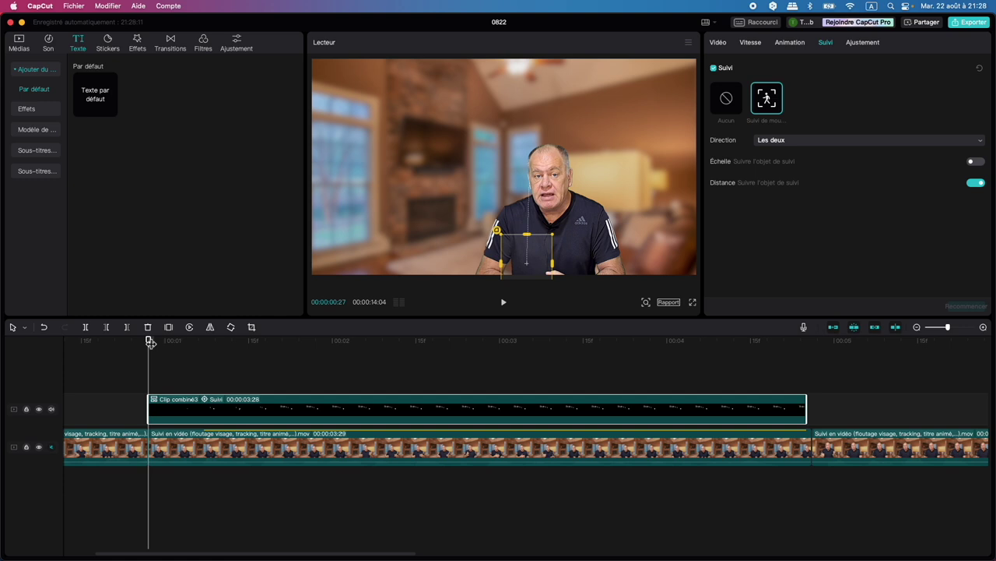
pyautogui.click(142, 358)
pyautogui.press('space')
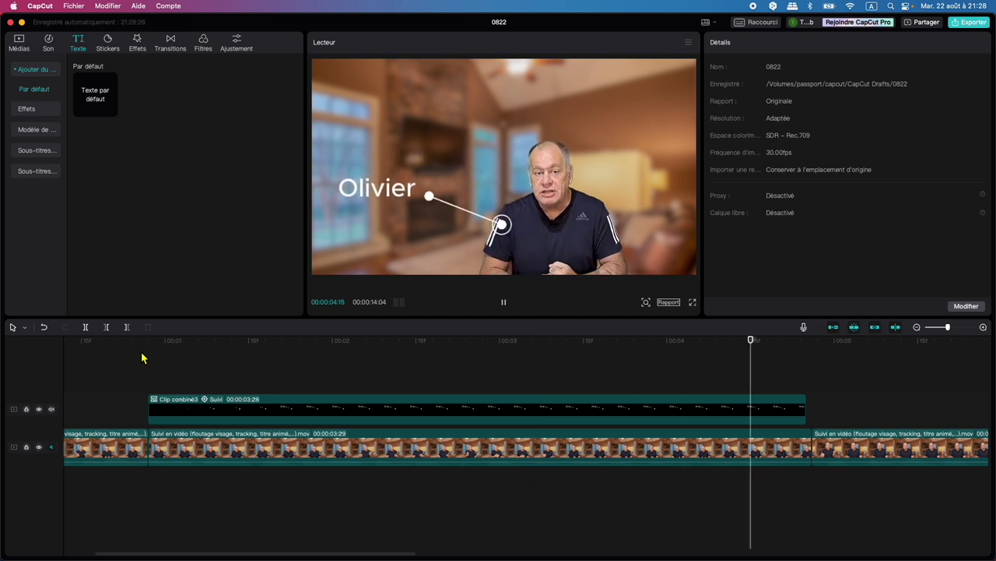
pyautogui.press('space')
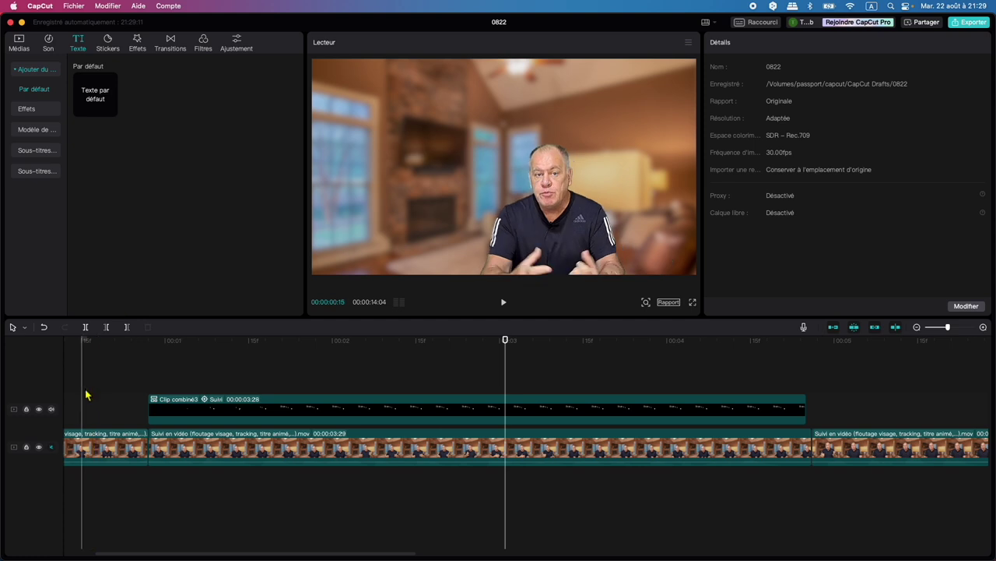
# - Delete the combined clip and the other video segments, keeping only the 00:00:02:01 segment, and return the playhead to its start
pyautogui.moveTo(93, 374); pyautogui.dragTo(300, 489)
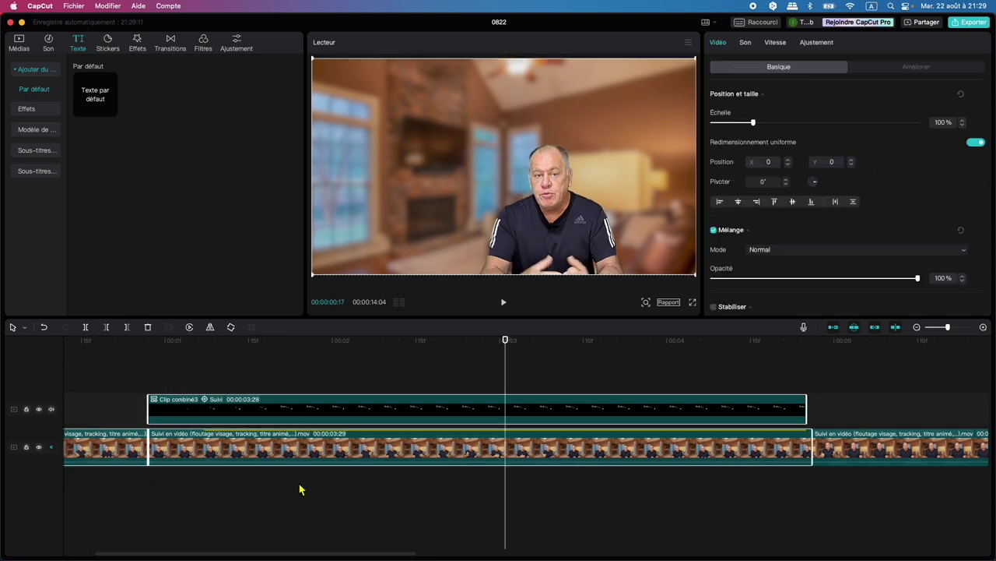
pyautogui.press('Delete')
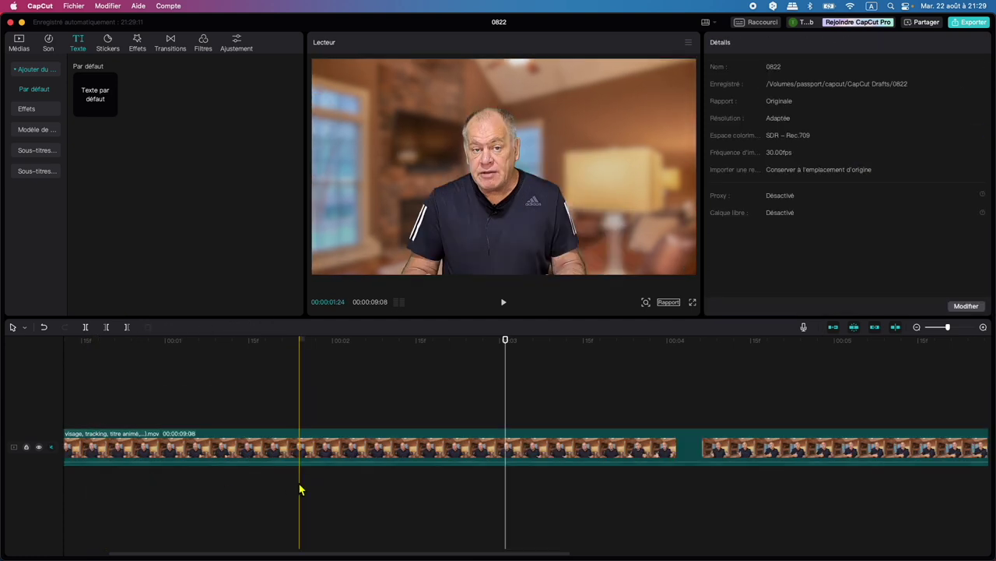
pyautogui.click(305, 460)
pyautogui.press('Delete')
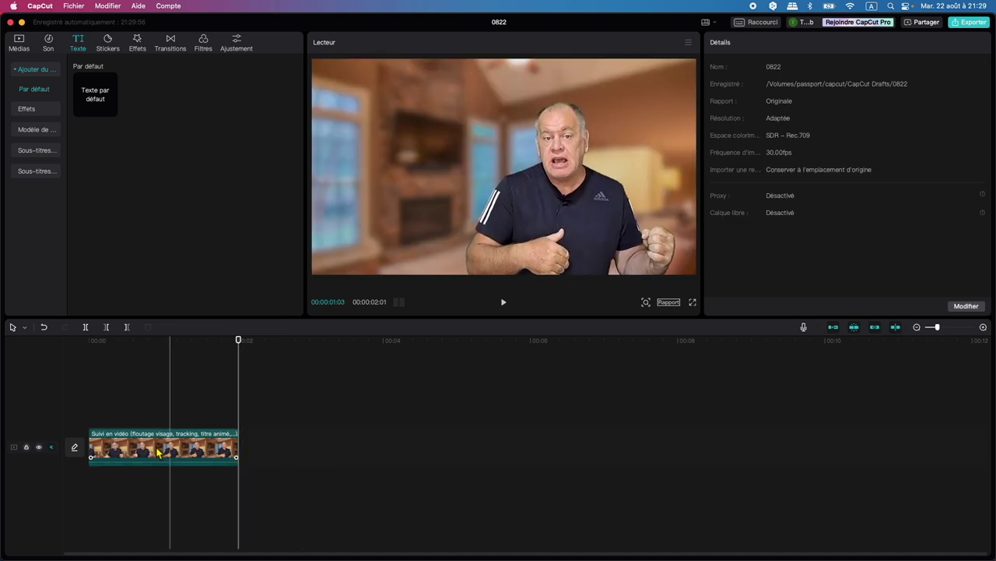
pyautogui.scroll(3, 663, 545)
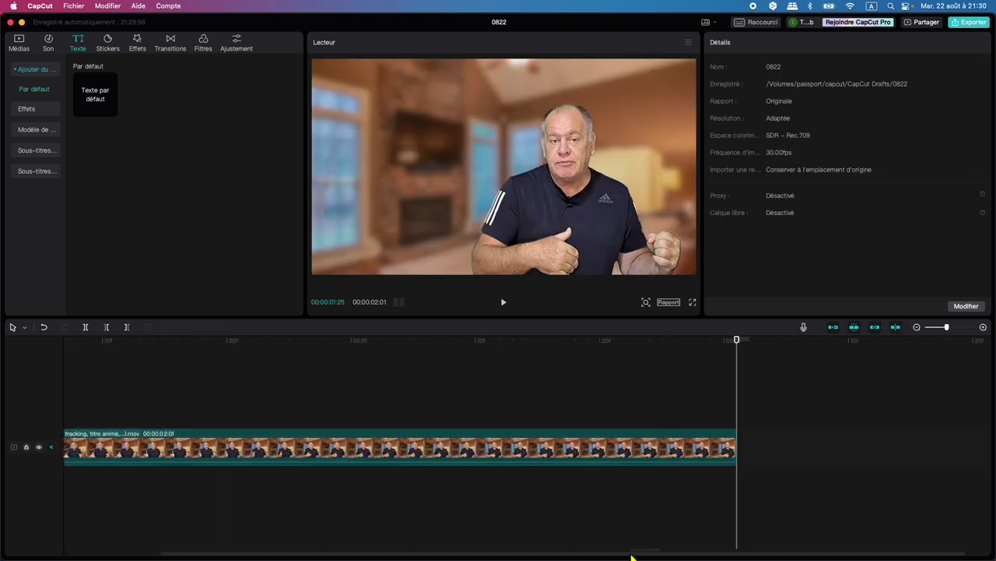
pyautogui.moveTo(603, 554); pyautogui.dragTo(439, 546)
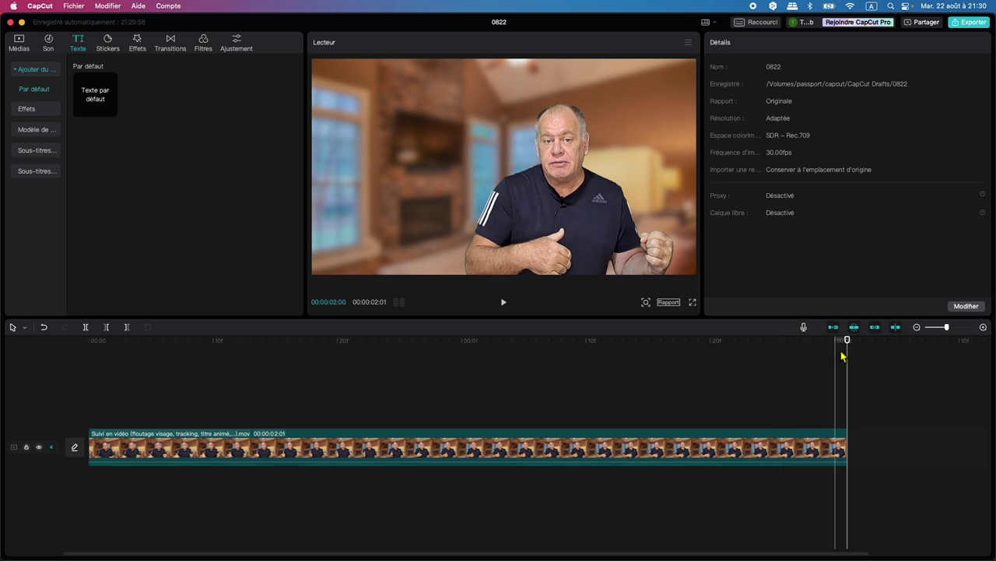
pyautogui.moveTo(847, 341); pyautogui.dragTo(84, 401)
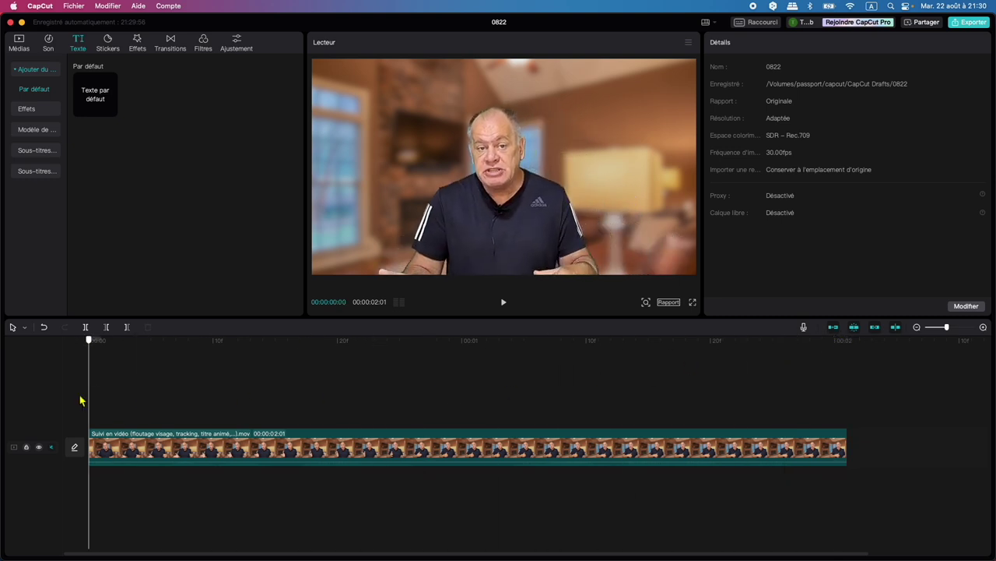
# - Add pixels.png on a track above the video from the start and trim it to the video's end at 00:00:02:01
pyautogui.click(22, 47)
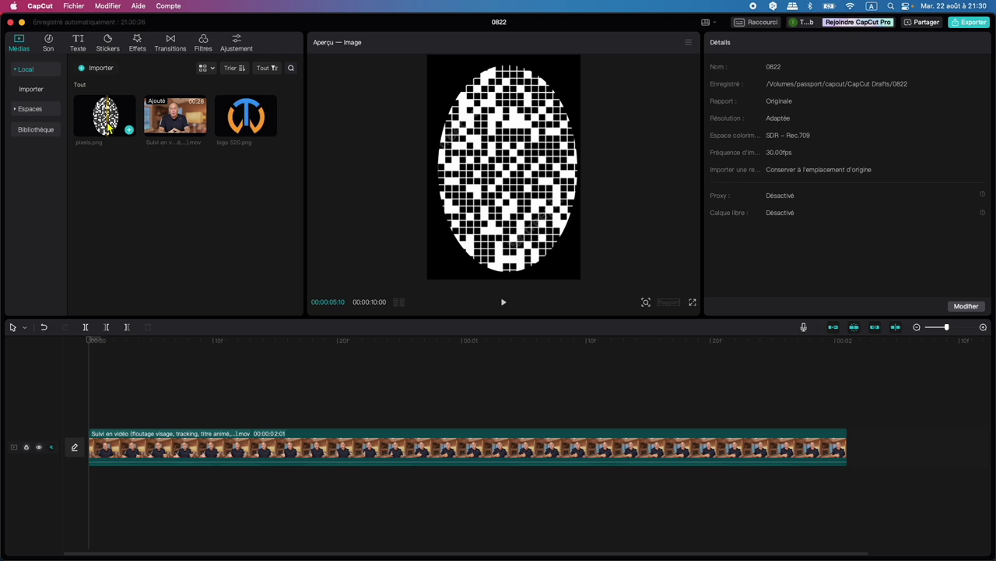
pyautogui.moveTo(109, 129); pyautogui.dragTo(95, 413)
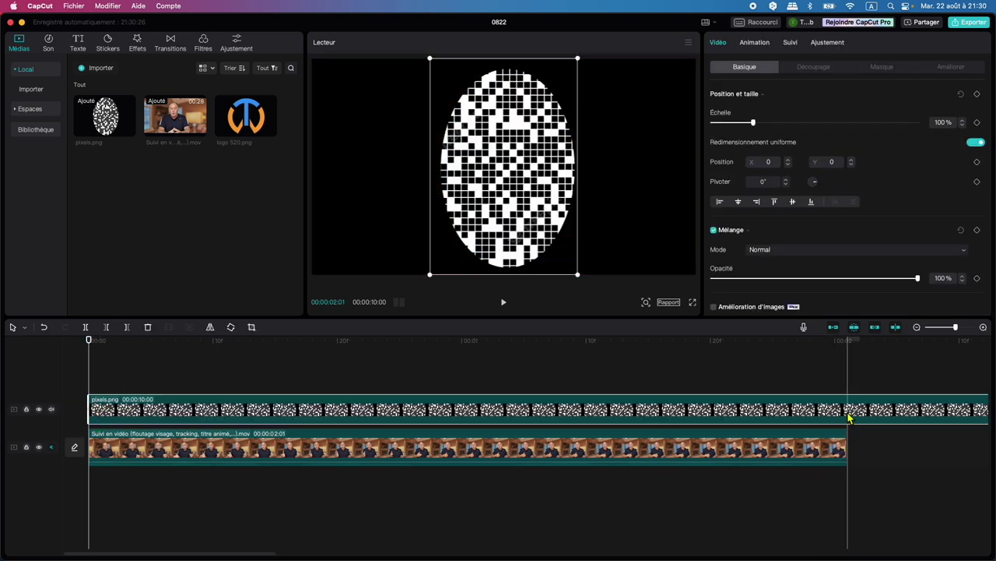
pyautogui.press('super+b')
pyautogui.press('Delete')
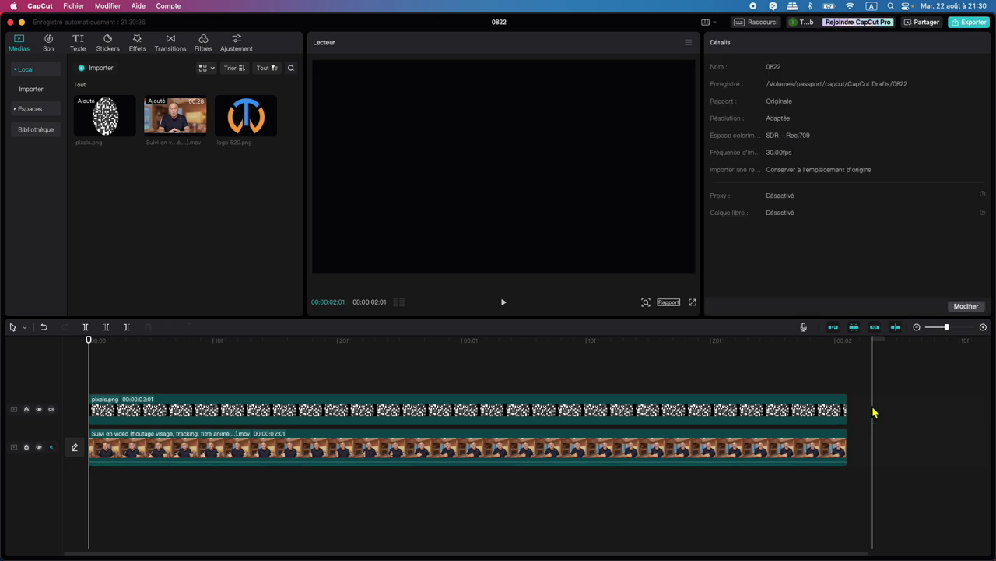
# - Fit the pixel oval over the presenter's face: scale 44%, position X -104, Y 138, rotation -5°
pyautogui.click(101, 410)
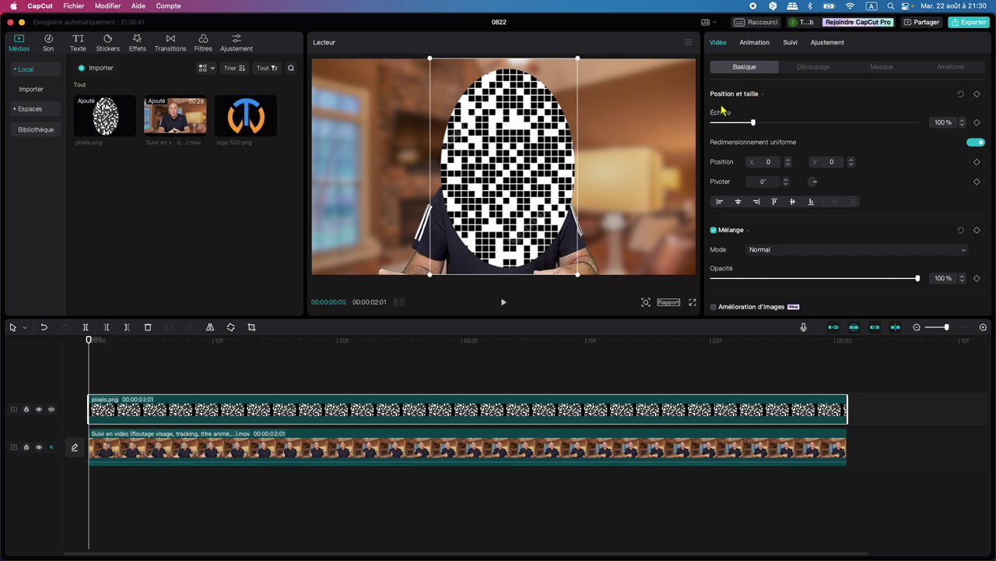
pyautogui.moveTo(755, 125); pyautogui.dragTo(732, 134)
pyautogui.moveTo(511, 177); pyautogui.dragTo(500, 164)
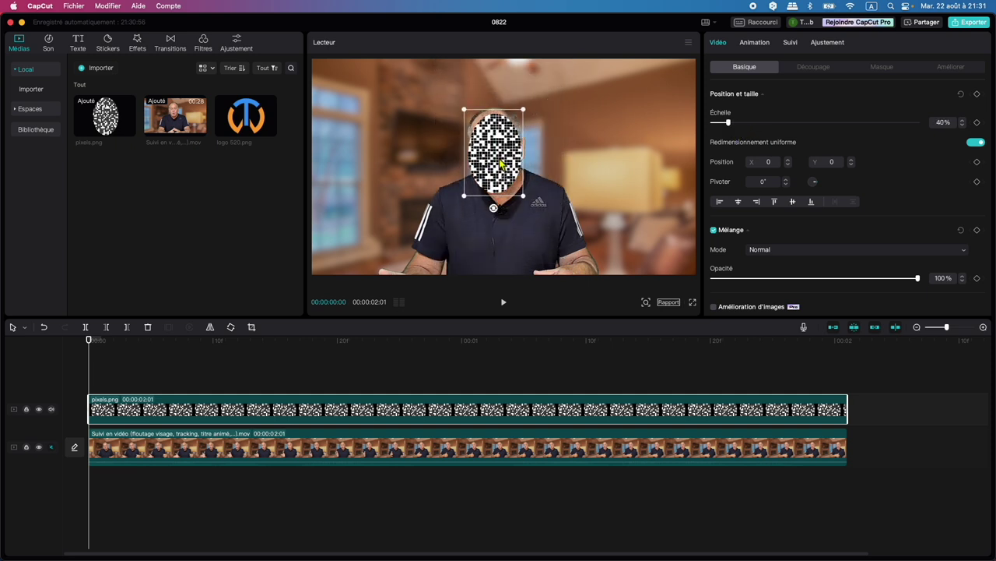
pyautogui.click(495, 209)
pyautogui.moveTo(497, 209); pyautogui.dragTo(499, 208)
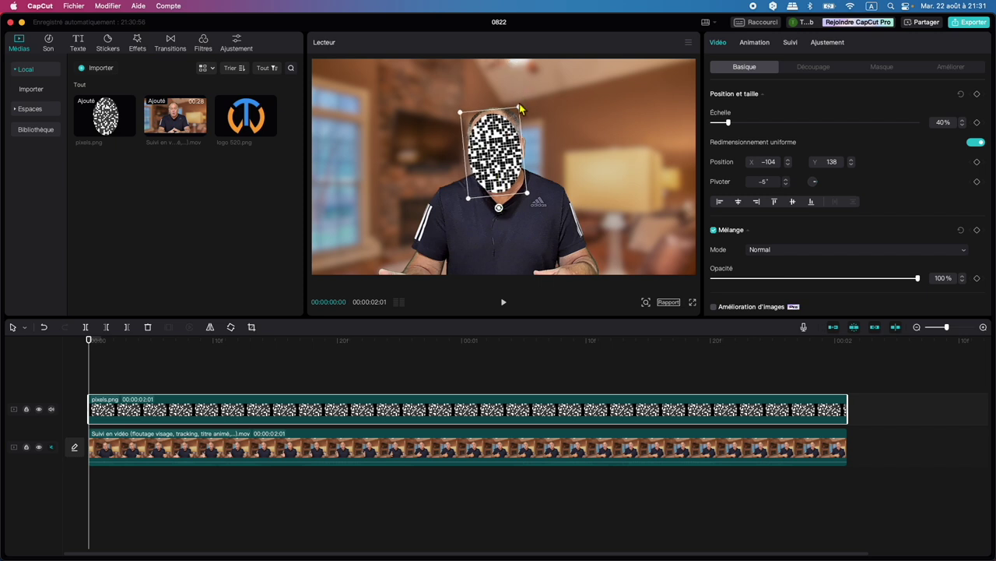
pyautogui.moveTo(520, 105); pyautogui.dragTo(520, 102)
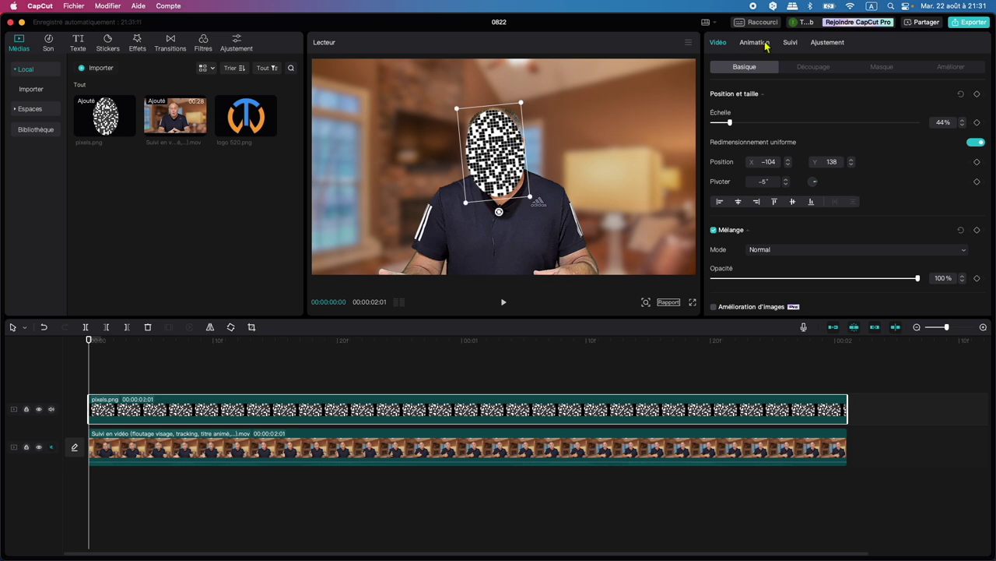
# - Motion-track the pixel overlay with the tracking box fitted around the presenter's face and scale following off, and play back the result
pyautogui.click(790, 43)
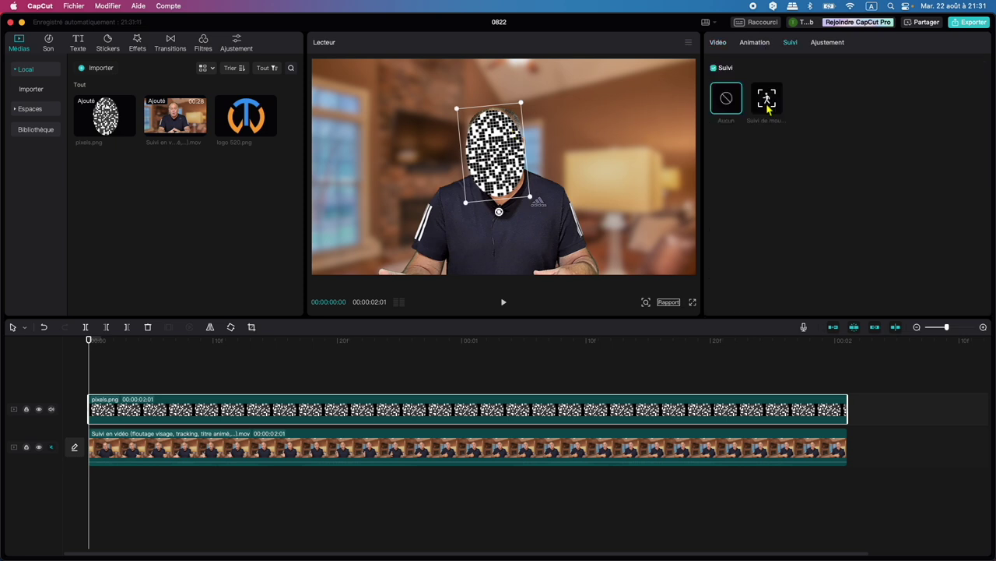
pyautogui.click(767, 97)
pyautogui.moveTo(505, 143); pyautogui.dragTo(456, 160)
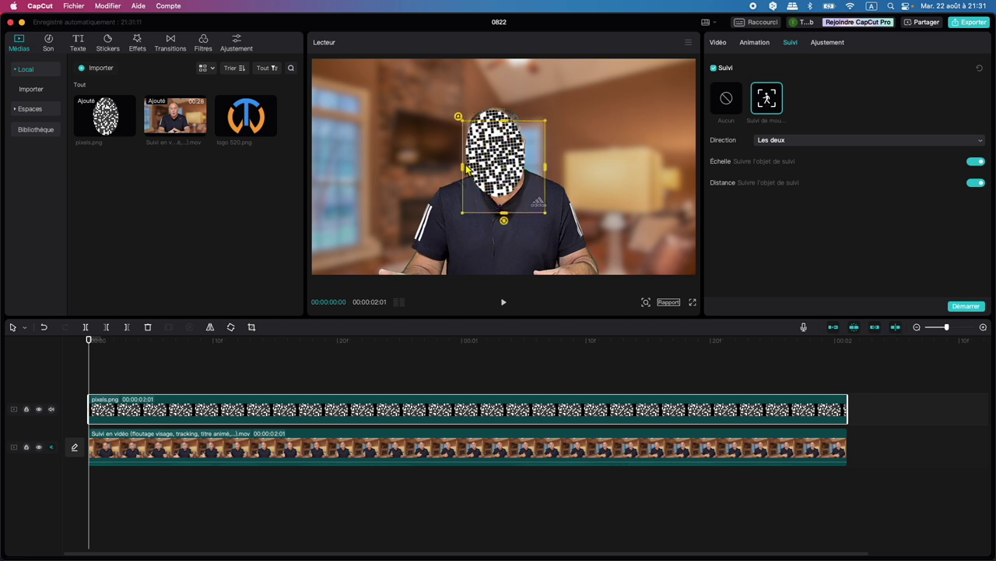
pyautogui.click(975, 162)
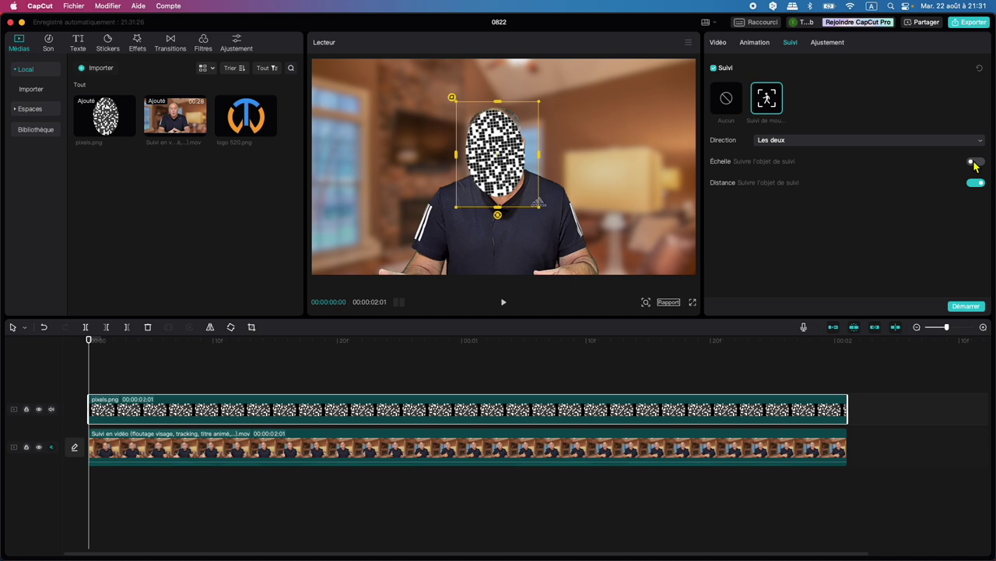
pyautogui.click(966, 307)
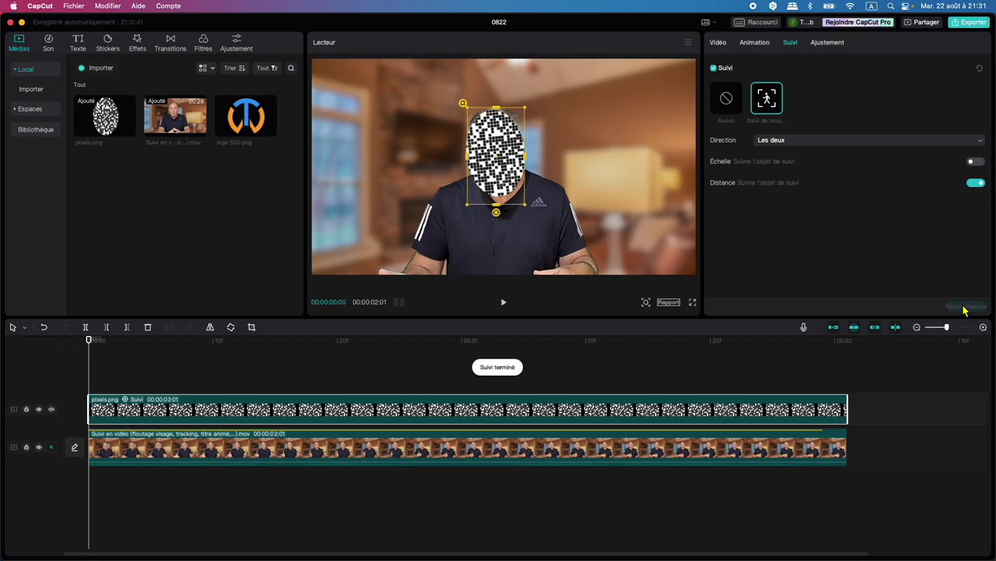
pyautogui.click(89, 342)
pyautogui.press('space')
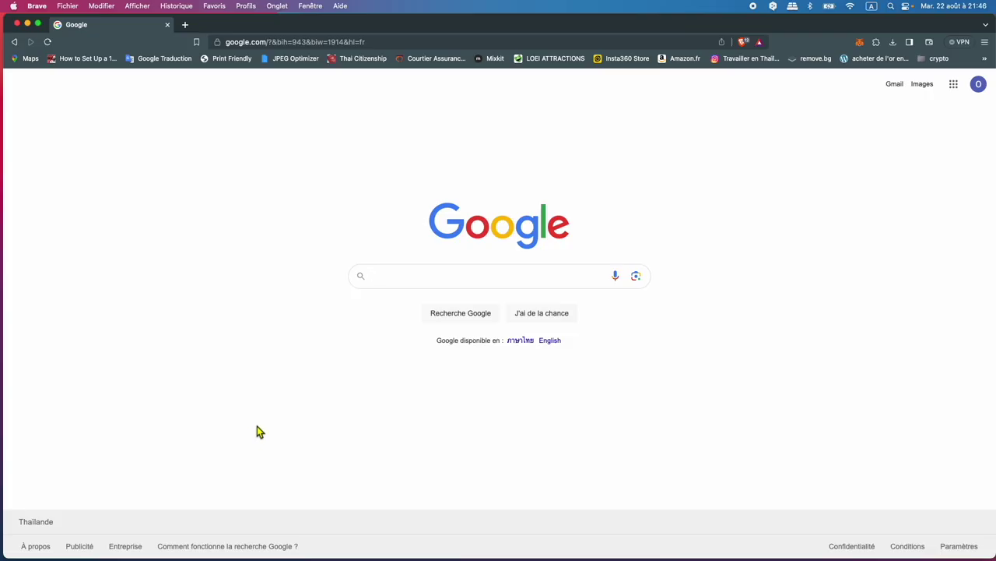
# - In the Brave browser, search Google for "pixels" and browse the image results
pyautogui.click(388, 278)
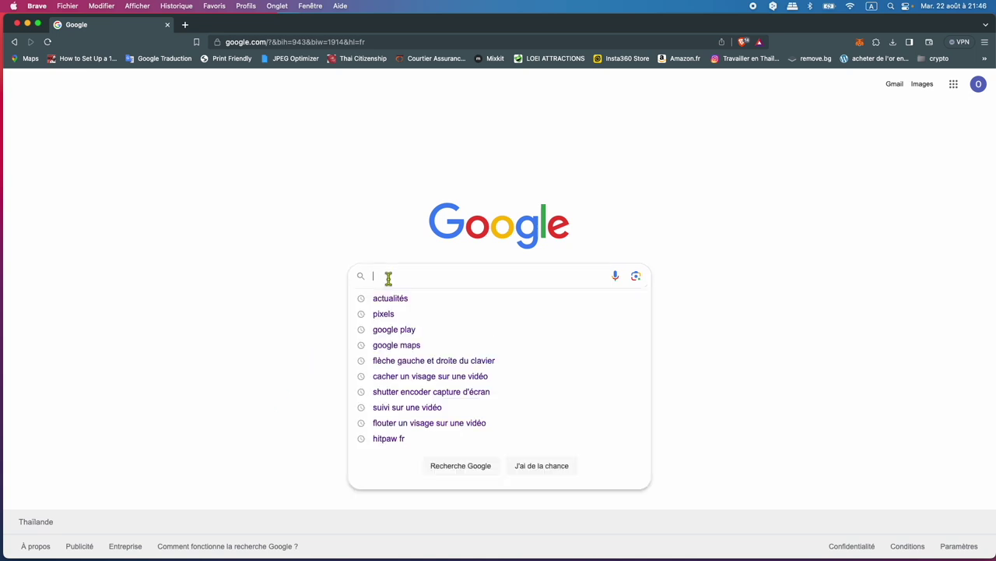
pyautogui.click(385, 319)
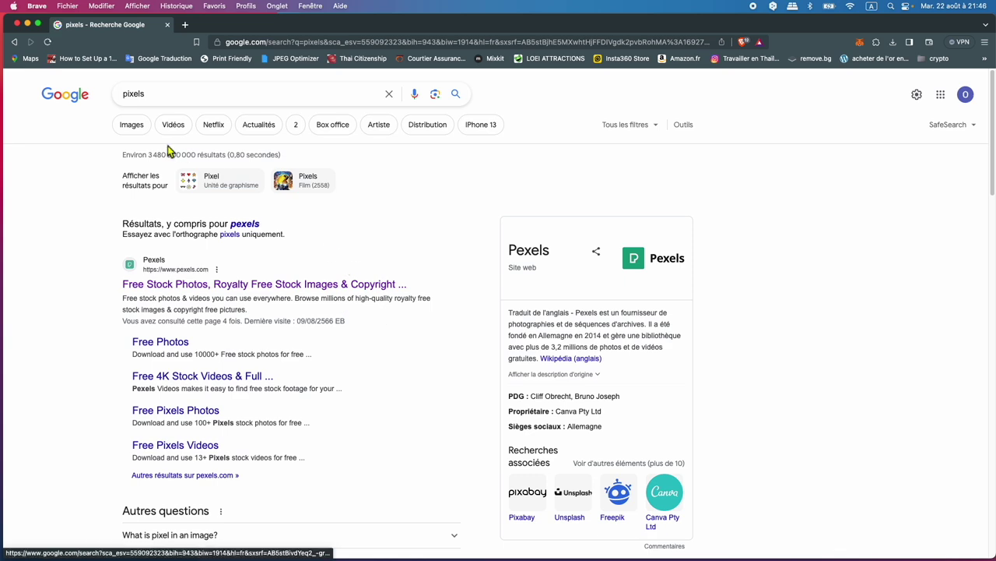
pyautogui.click(132, 126)
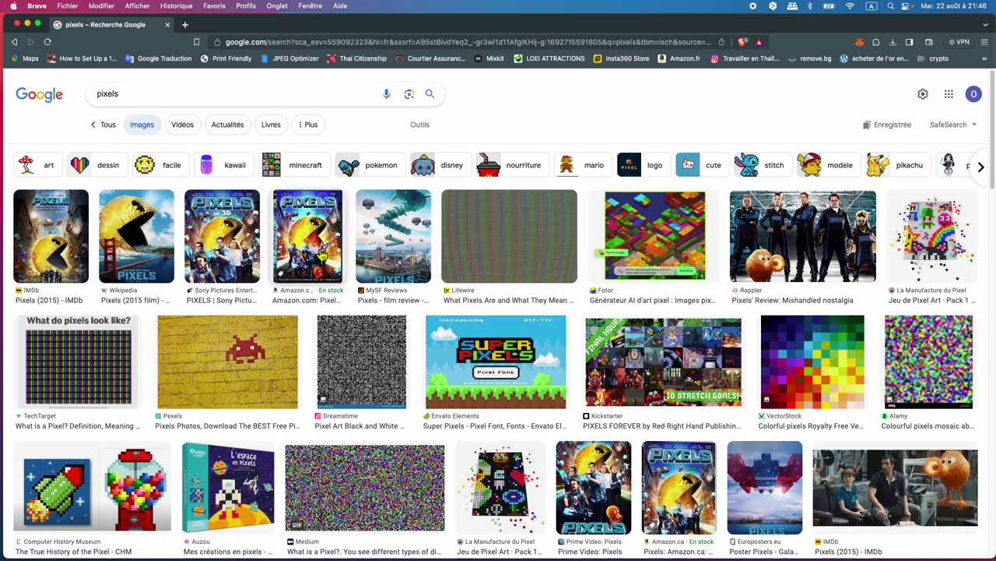
pyautogui.scroll(-5, 620, 411)
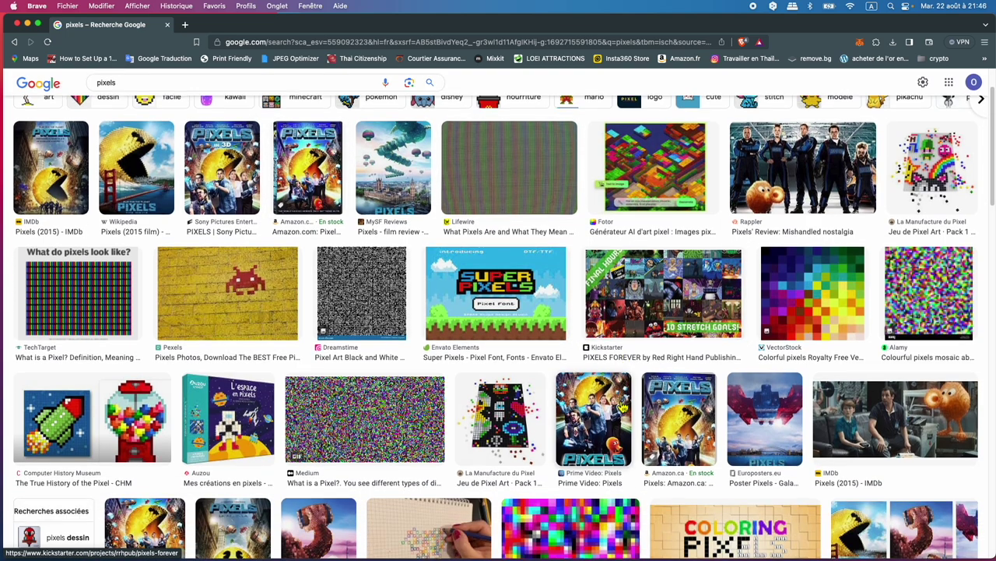
# - Open the Freepik black and white random pixels image from the results and show more images similar to it
pyautogui.scroll(-1, 623, 406)
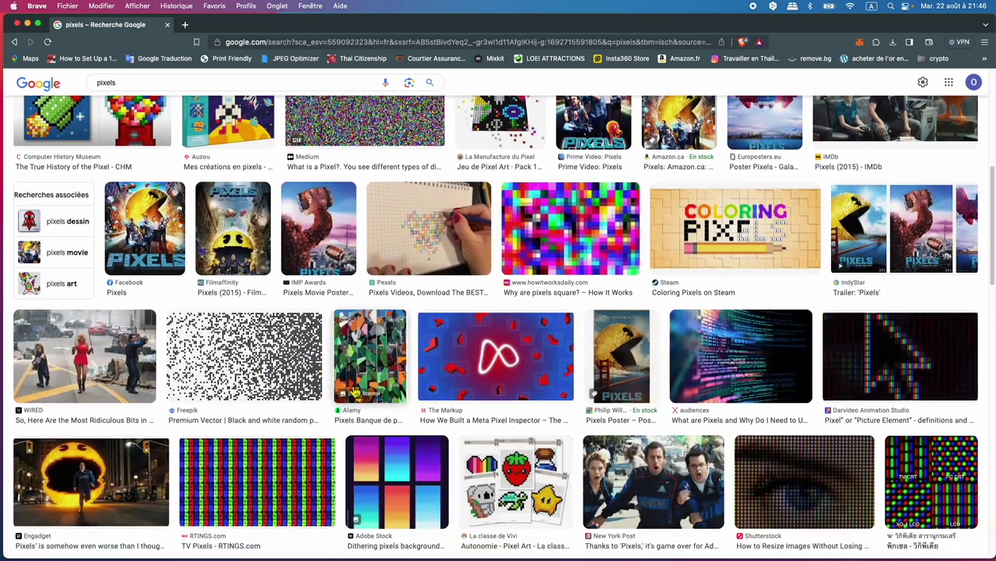
pyautogui.scroll(-2, 257, 358)
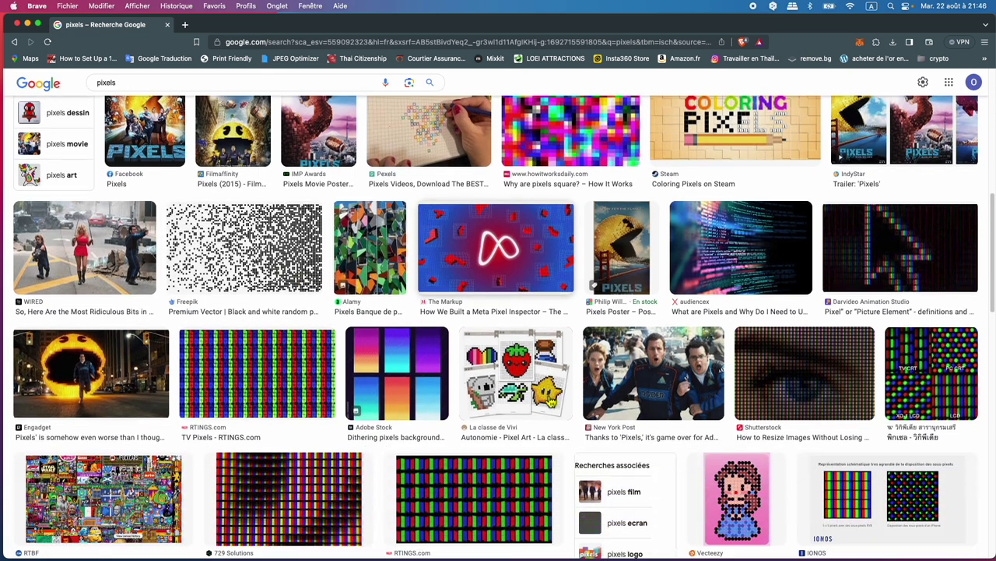
pyautogui.click(257, 263)
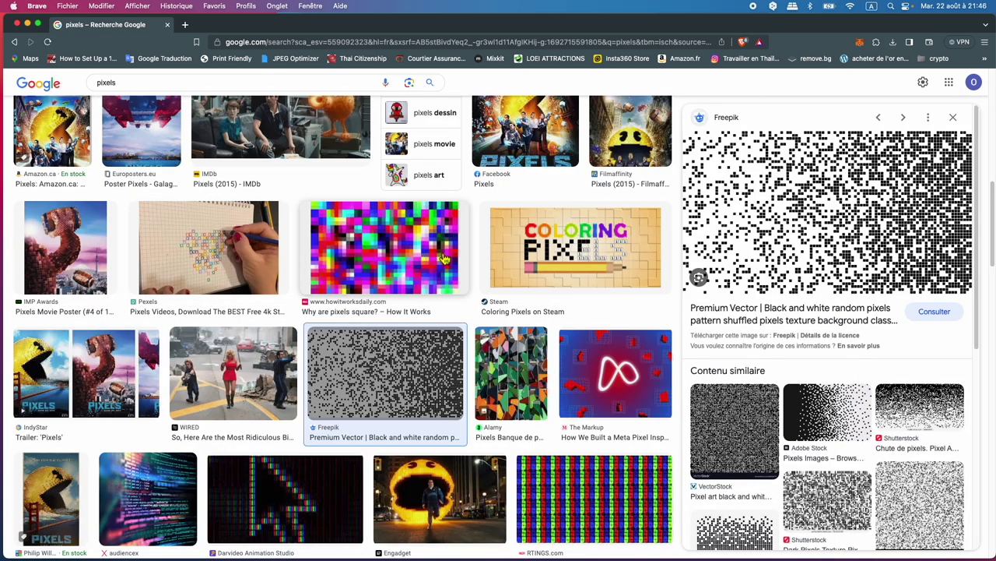
pyautogui.scroll(-3, 796, 338)
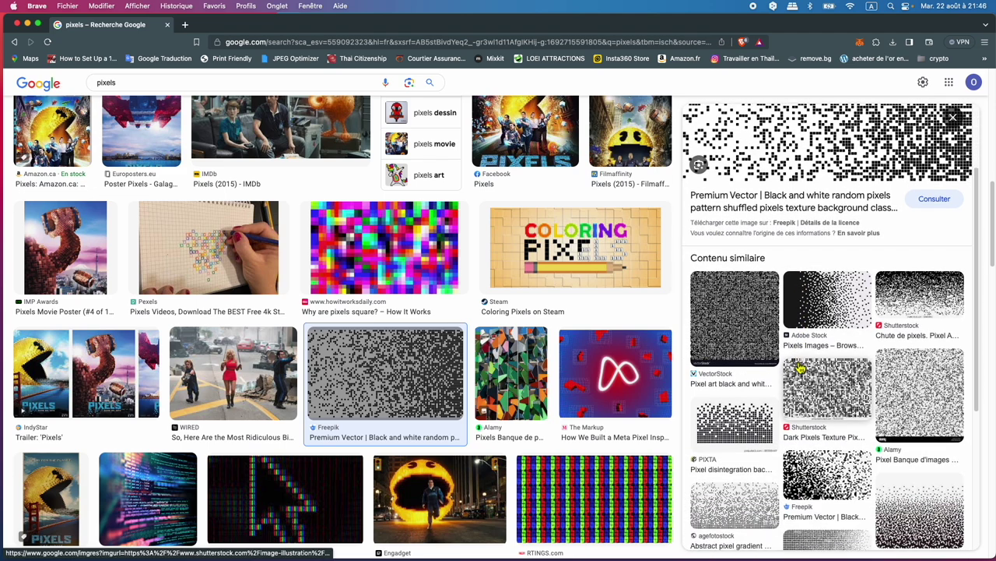
pyautogui.scroll(-5, 800, 368)
pyautogui.click(819, 436)
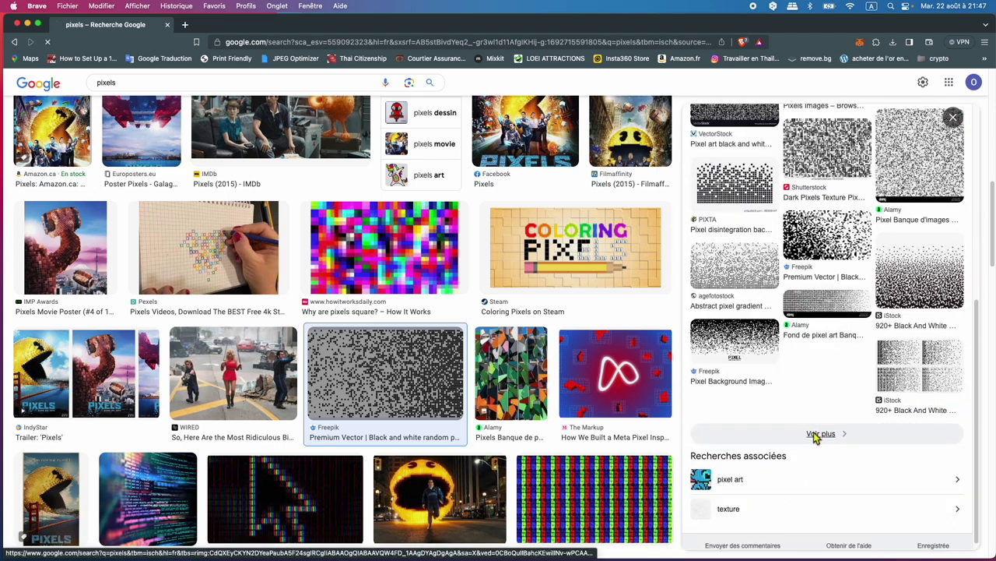
pyautogui.scroll(-1, 561, 440)
pyautogui.scroll(-5, 561, 436)
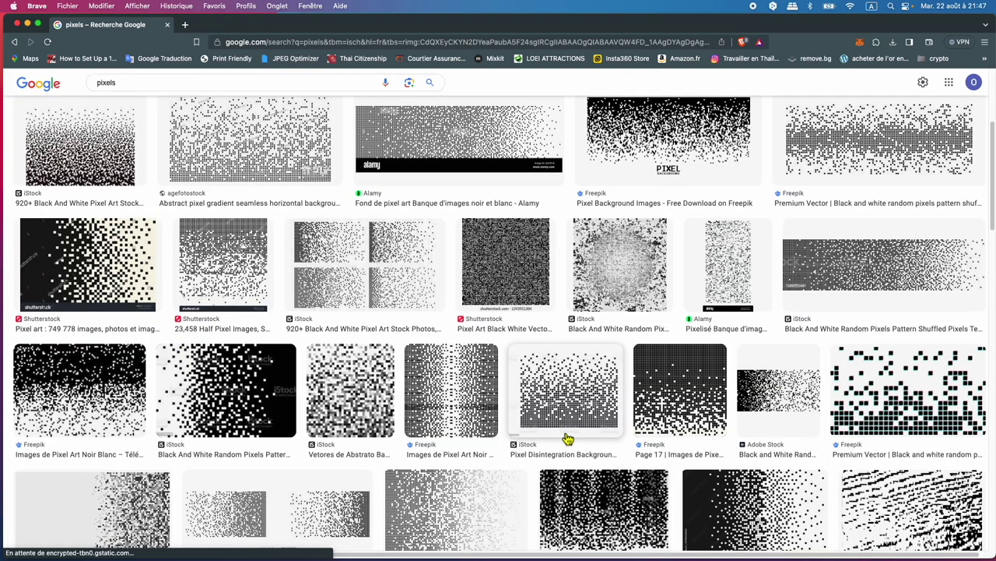
# - Save the square iStock black and white random pixels image to the rushes4 folder as pixflou.jpeg
pyautogui.click(623, 279)
pyautogui.rightClick(767, 383)
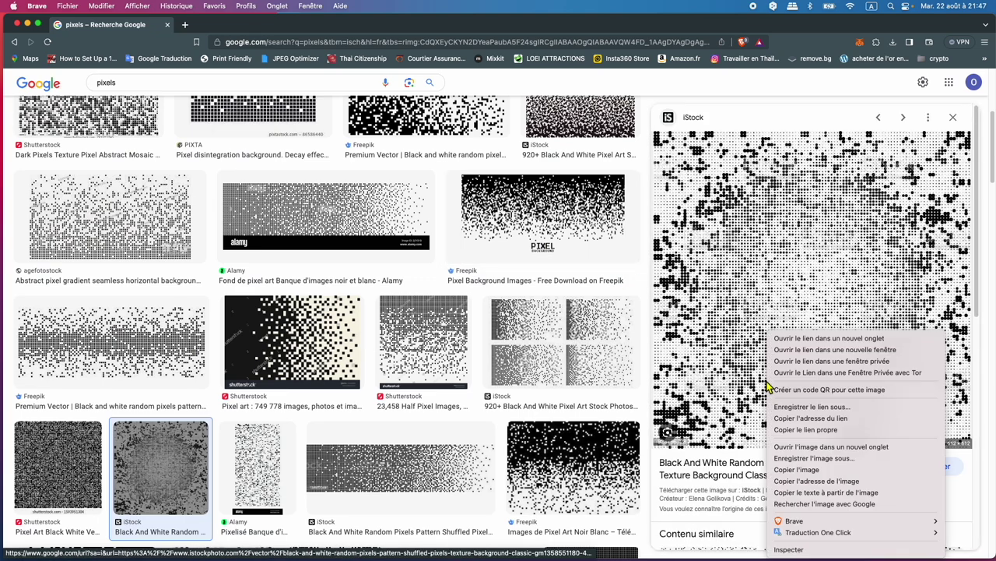
pyautogui.click(795, 462)
pyautogui.write('pix')
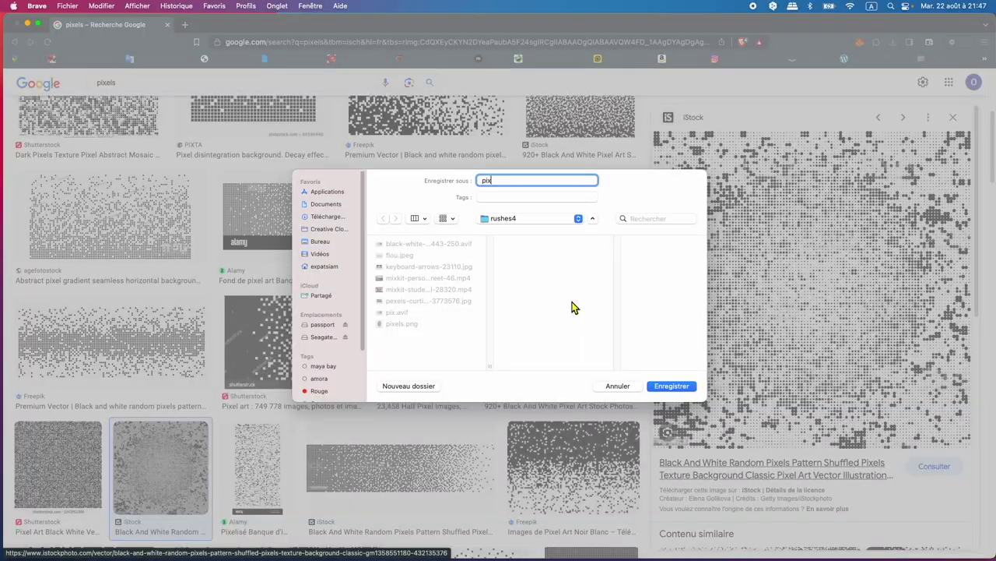
pyautogui.write('els')
pyautogui.click(671, 385)
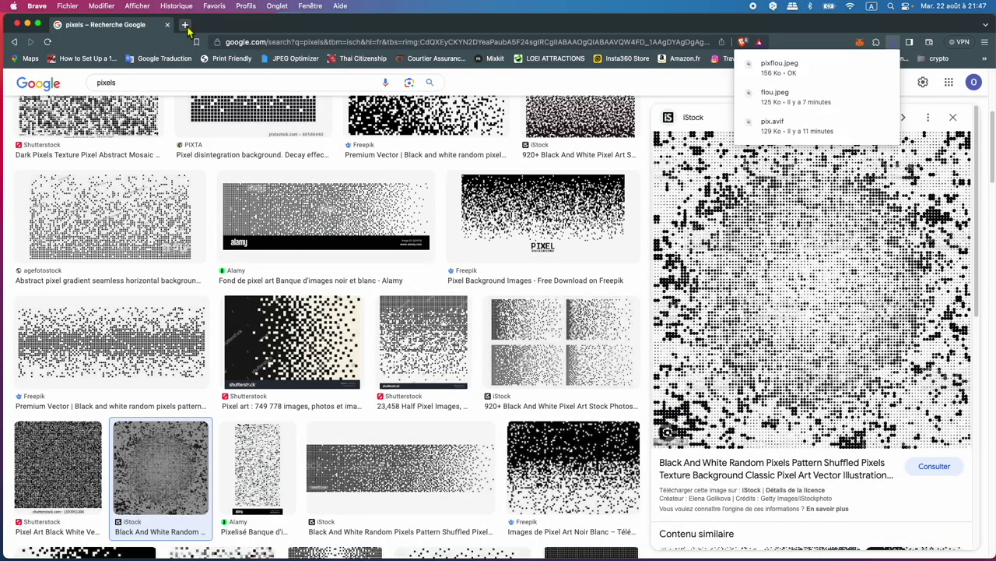
# - Launch Photopea in a new browser tab and open pixflou.jpeg from the rushes4 folder in it
pyautogui.press('super+t')
pyautogui.click(139, 249)
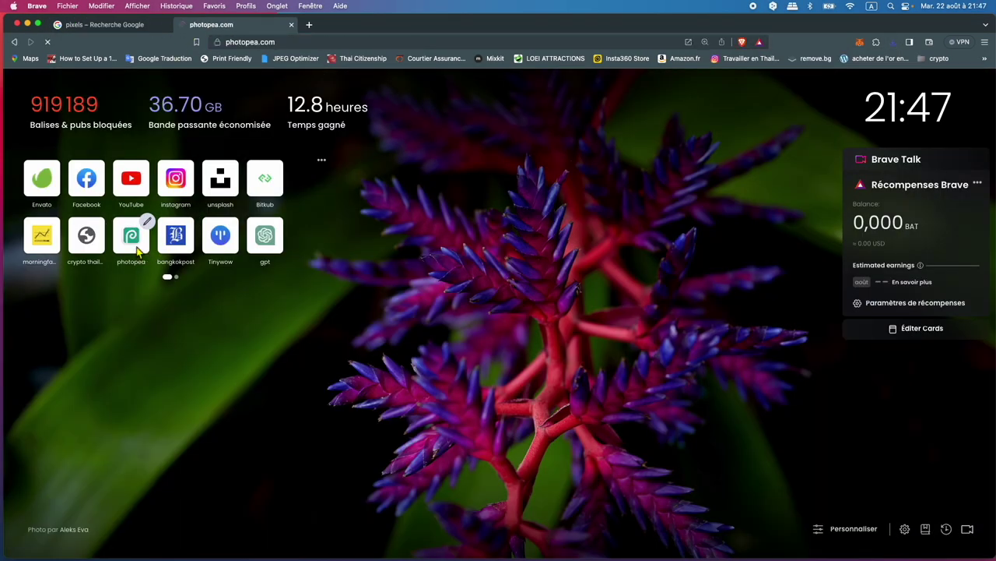
pyautogui.click(436, 224)
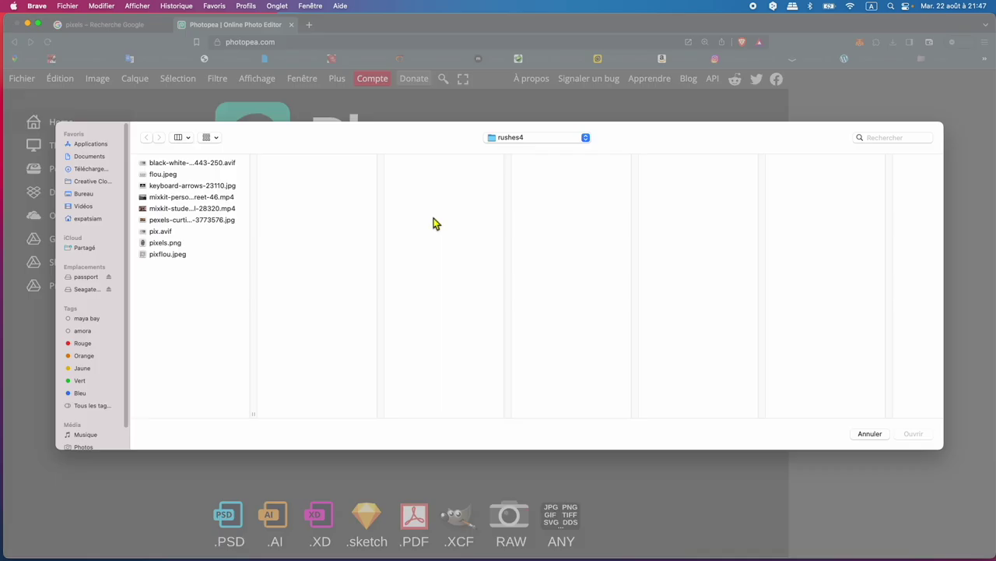
pyautogui.click(171, 254)
pyautogui.click(914, 434)
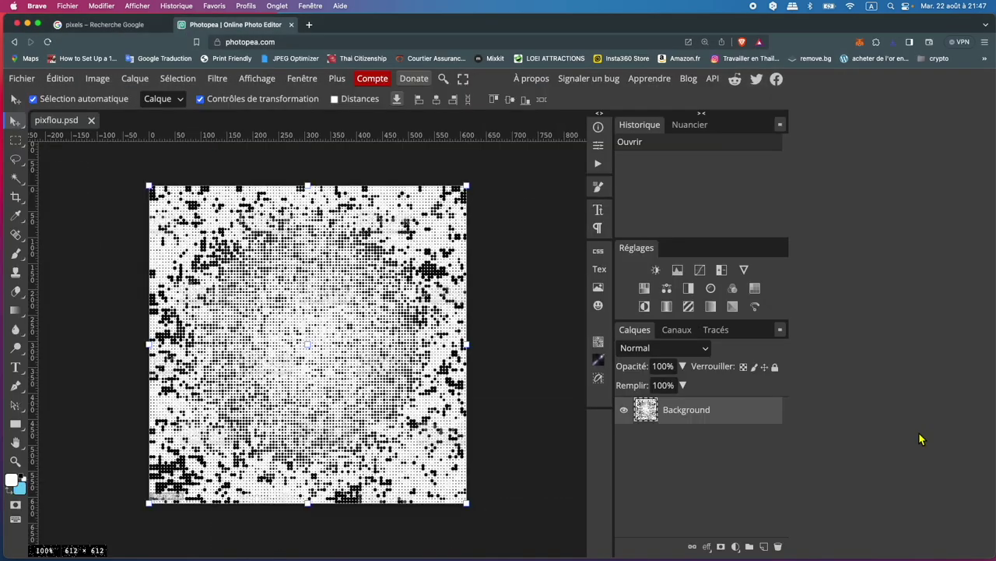
# - Select a tall ellipse right of the pixel pattern's centre, invert the selection and delete everything outside the oval
pyautogui.click(25, 151)
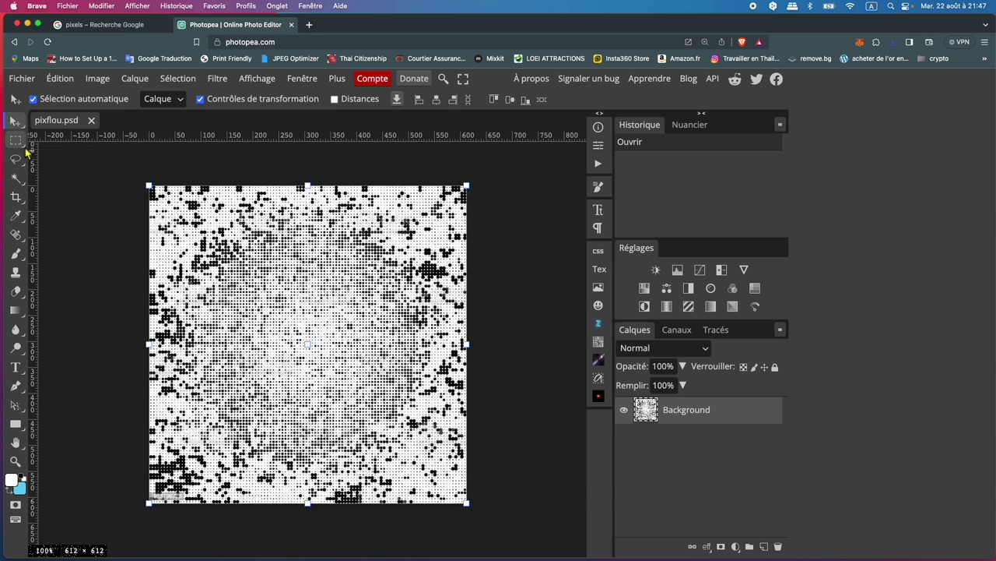
pyautogui.rightClick(25, 151)
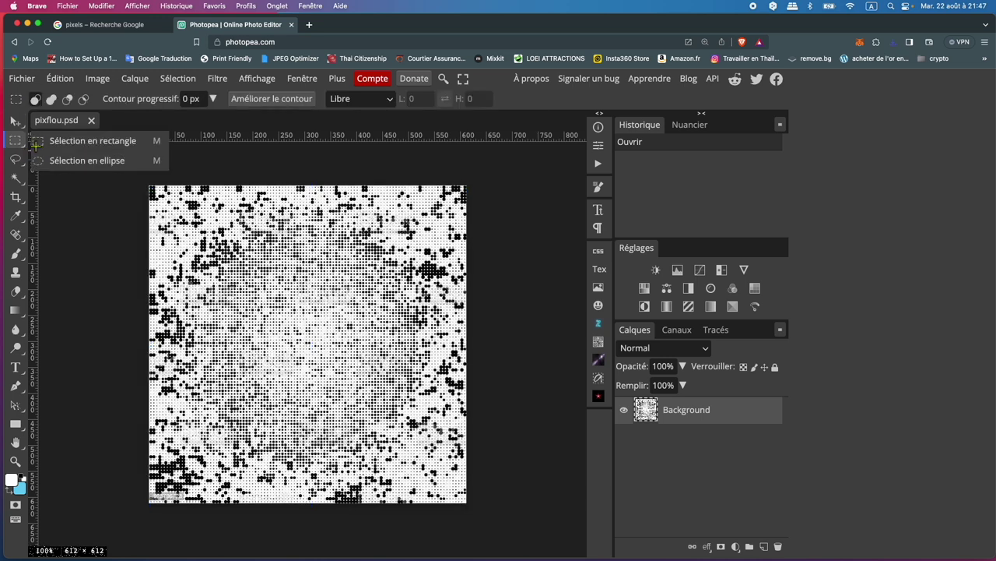
pyautogui.click(77, 161)
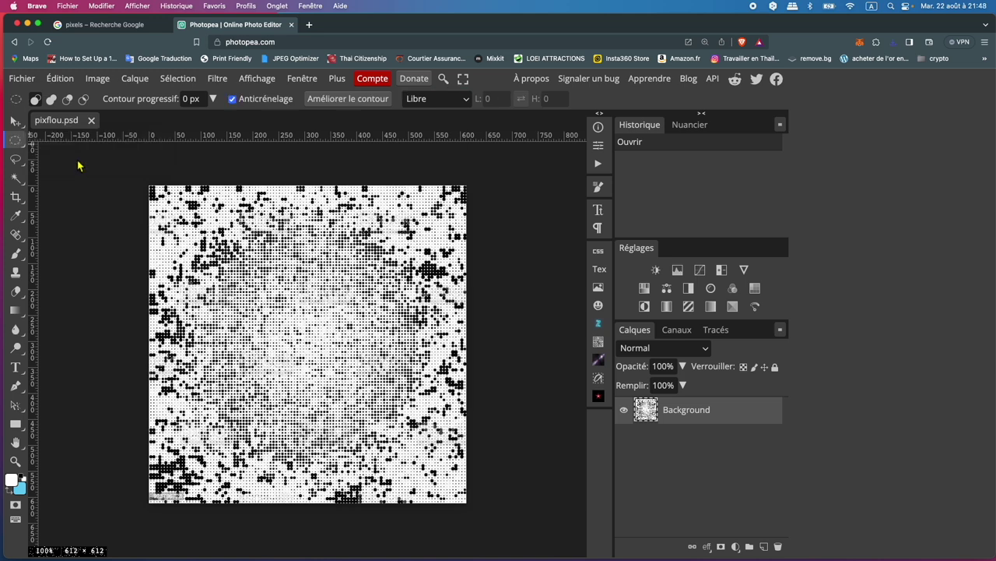
pyautogui.moveTo(269, 221); pyautogui.dragTo(453, 441)
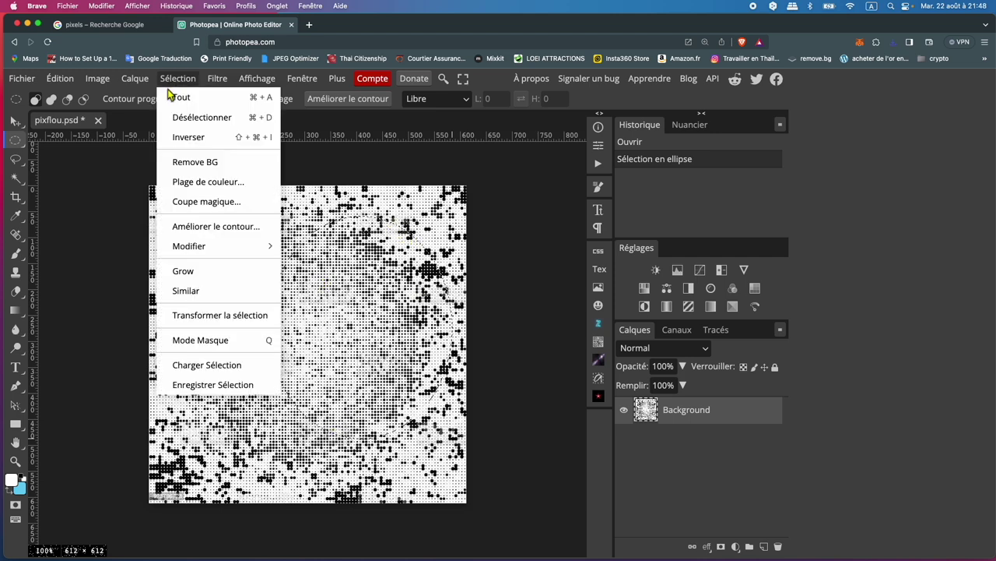
pyautogui.click(179, 139)
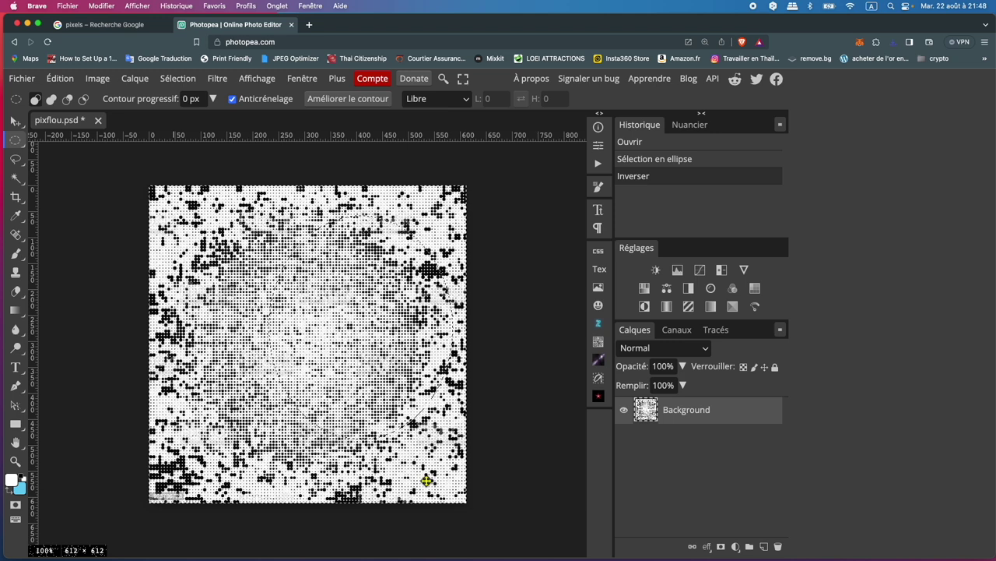
pyautogui.press('Delete')
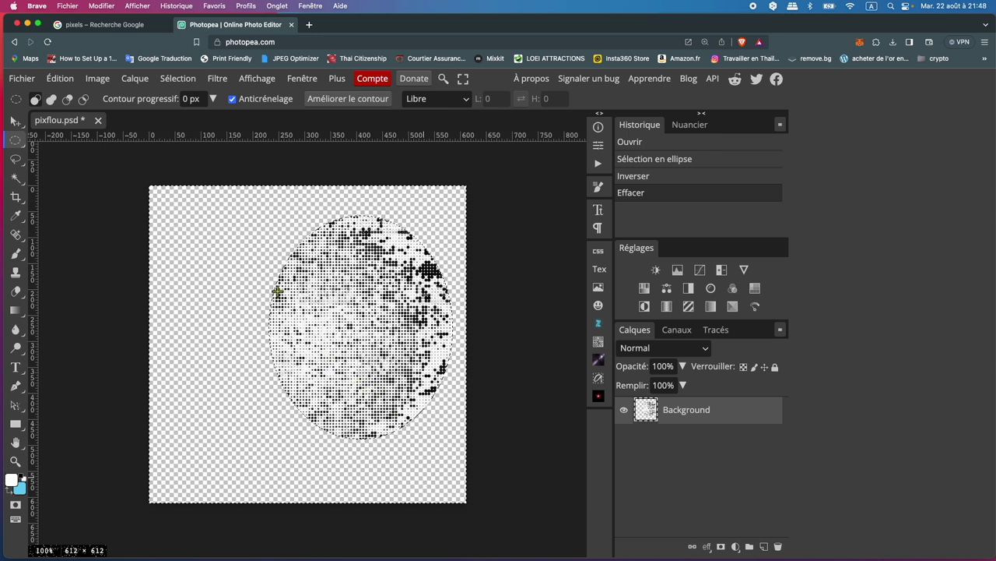
# - Deselect and crop the canvas around the pixel oval to about 409 × 508 px, with deletion of the cropped pixels turned on
pyautogui.rightClick(15, 141)
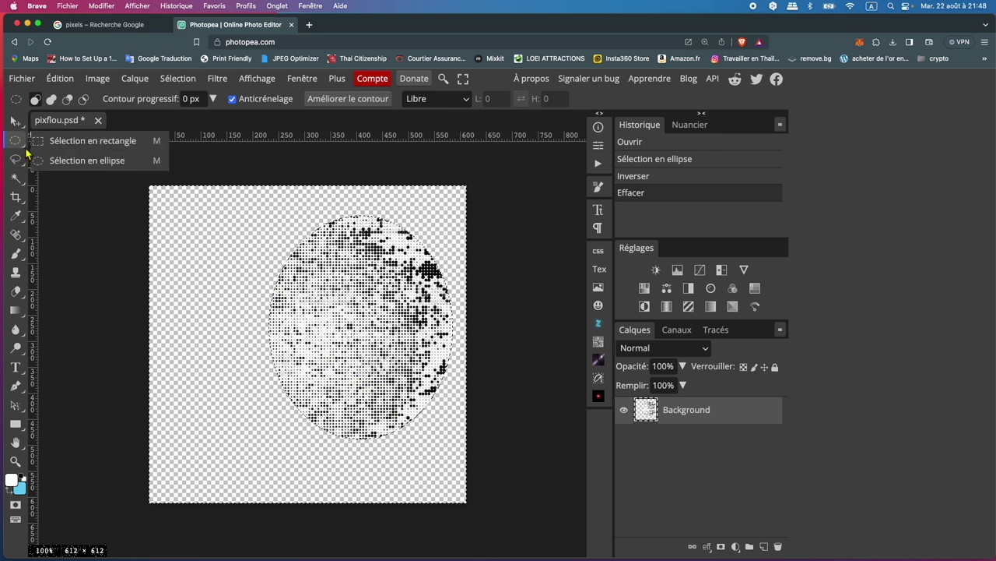
pyautogui.click(212, 167)
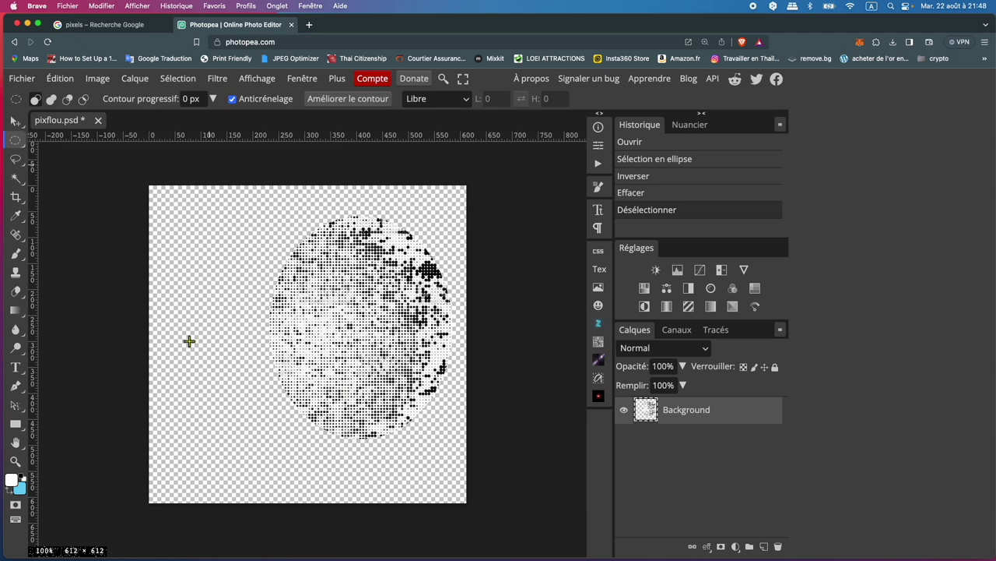
pyautogui.click(16, 196)
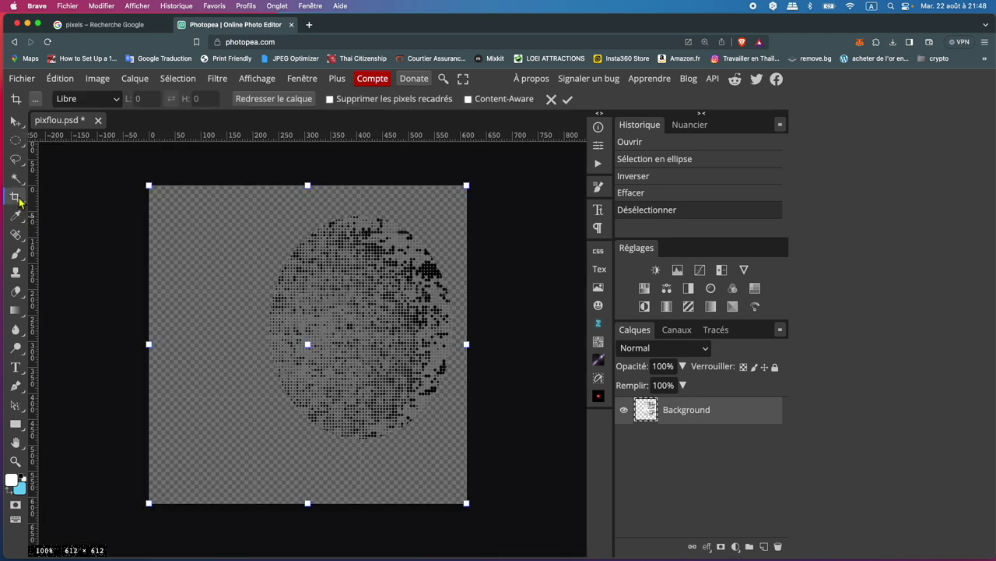
pyautogui.moveTo(150, 343); pyautogui.dragTo(254, 345)
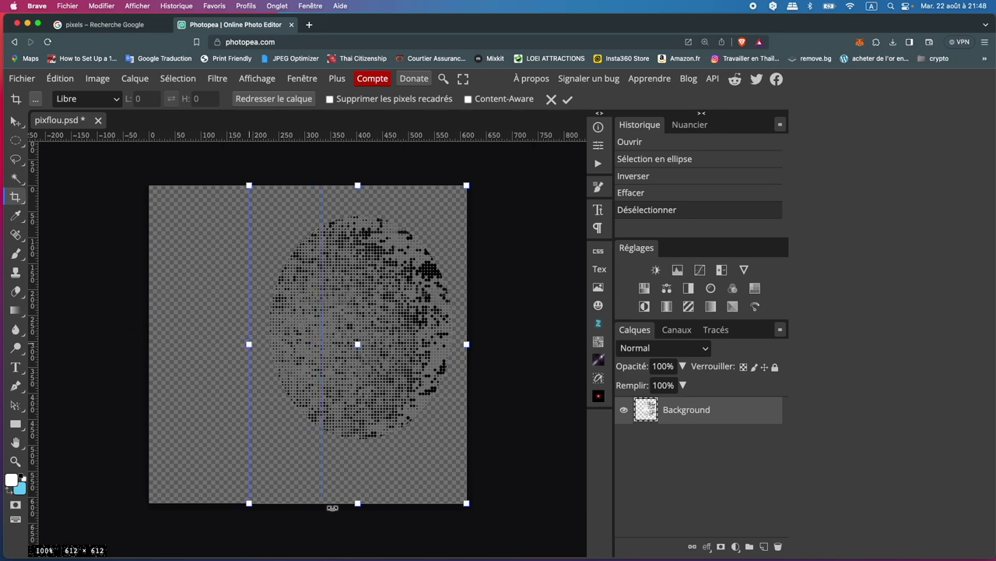
pyautogui.moveTo(357, 503); pyautogui.dragTo(360, 456)
pyautogui.click(329, 99)
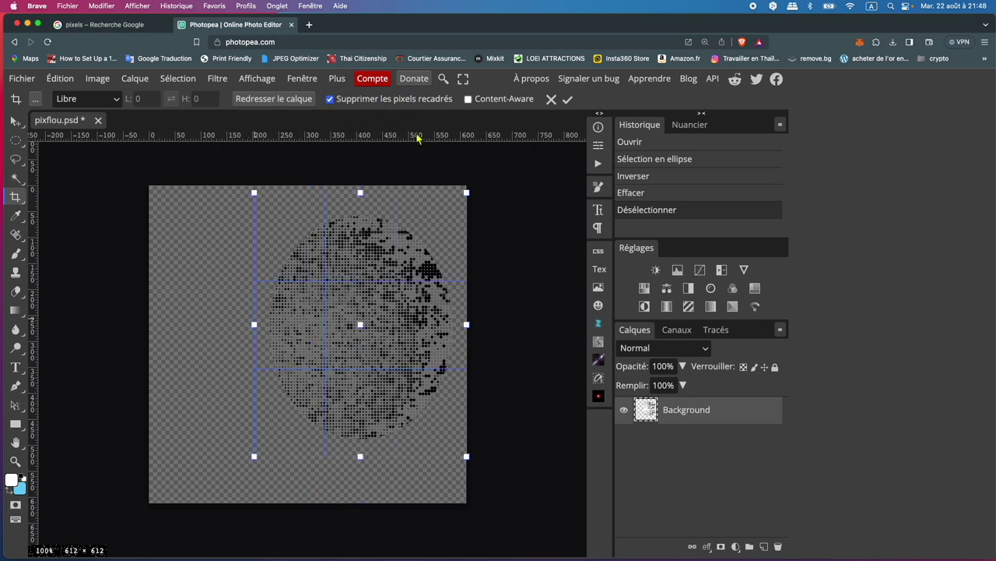
pyautogui.click(568, 102)
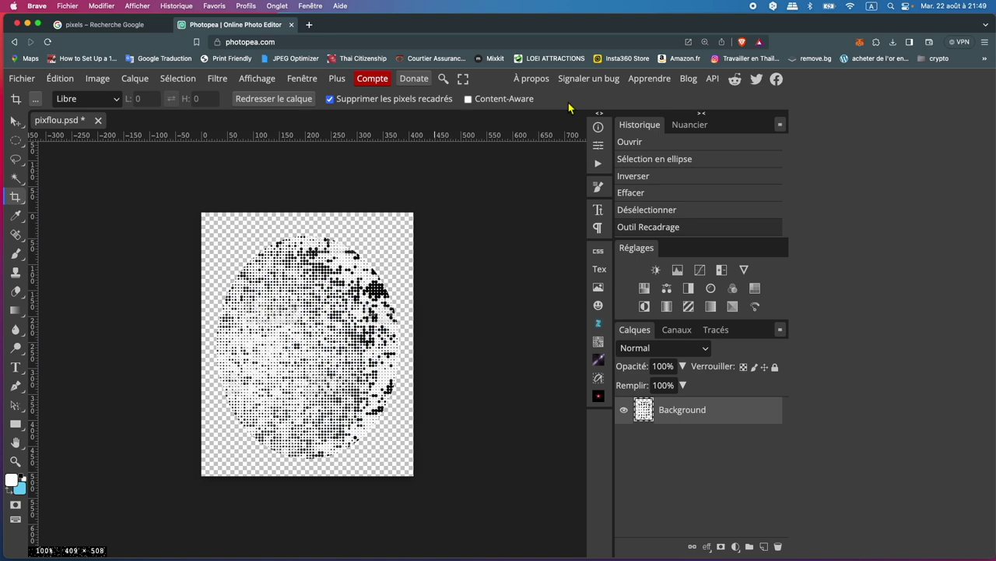
pyautogui.doubleClick(744, 420)
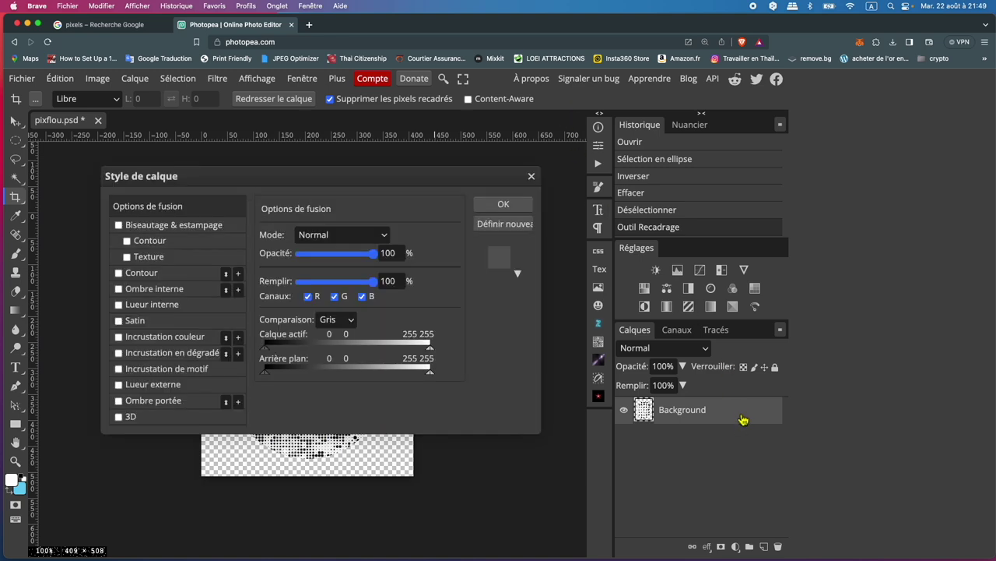
pyautogui.moveTo(423, 181); pyautogui.dragTo(773, 126)
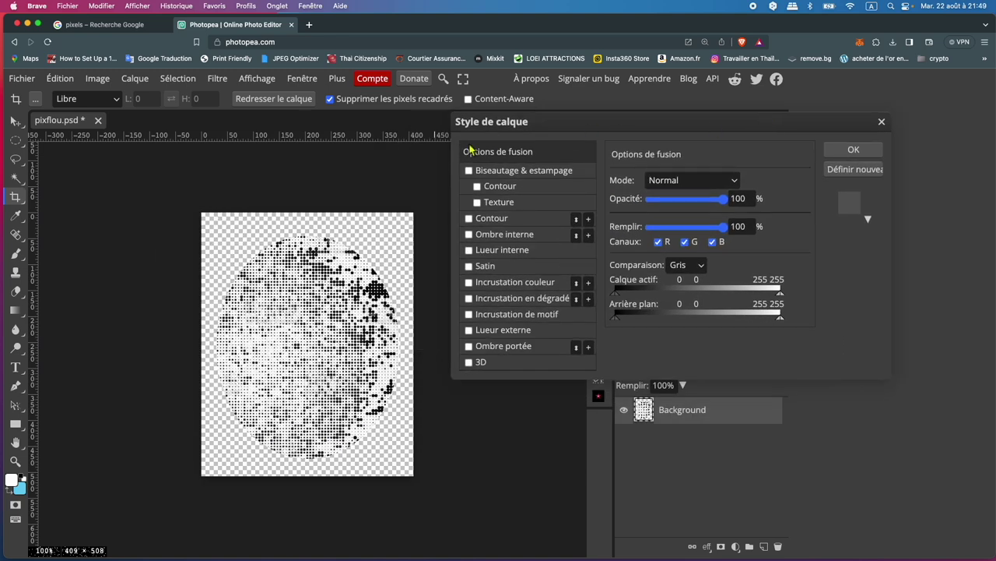
pyautogui.click(469, 170)
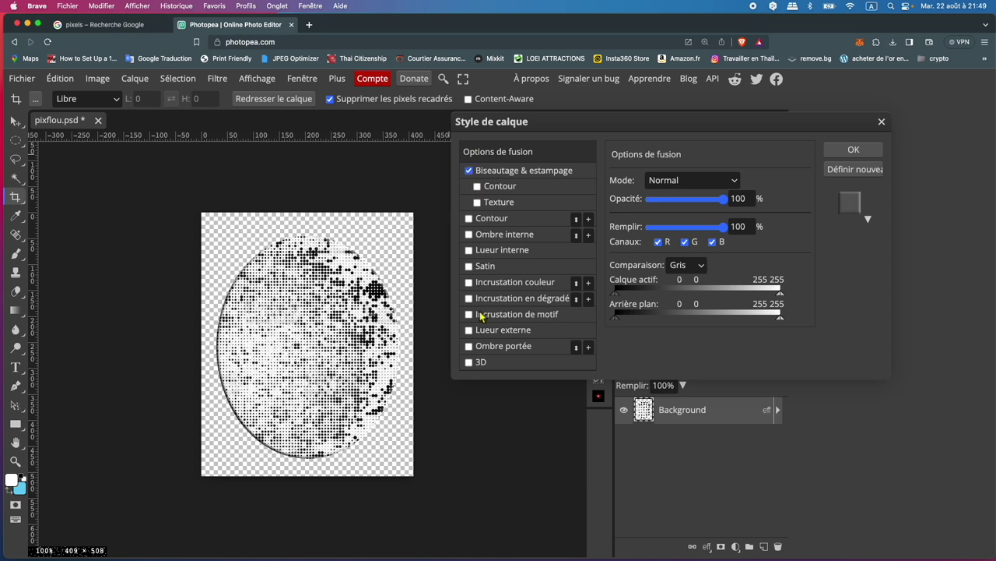
pyautogui.click(469, 346)
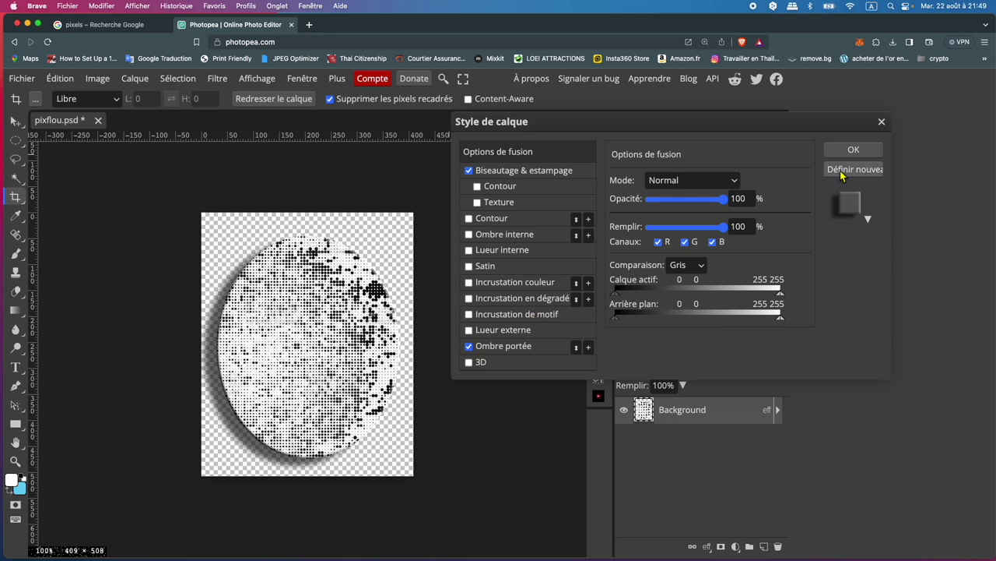
pyautogui.click(881, 123)
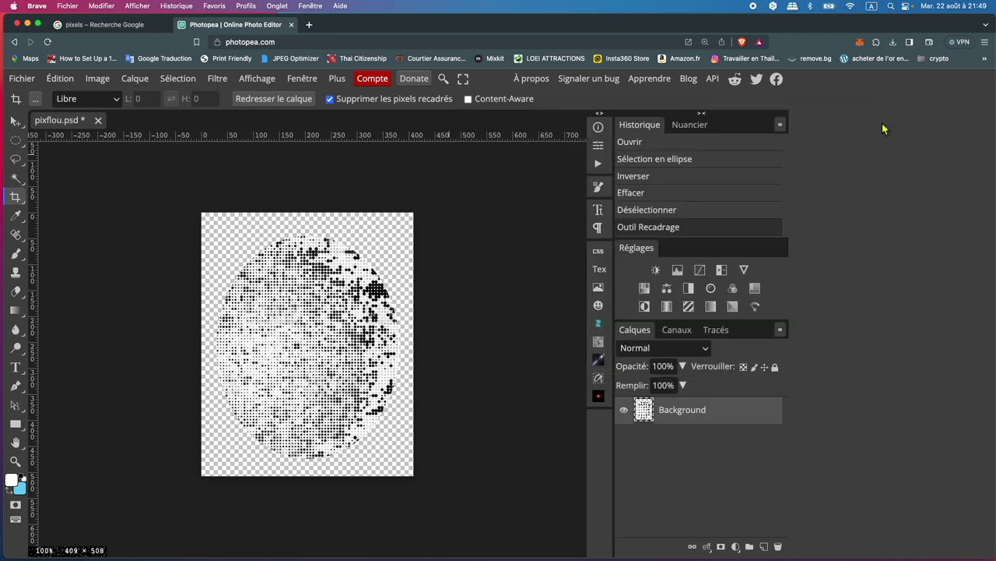
# - Apply a light Gaussian blur to the pixel oval, with a radius small enough to keep the individual pixels distinguishable
pyautogui.click(221, 82)
pyautogui.moveTo(238, 249)
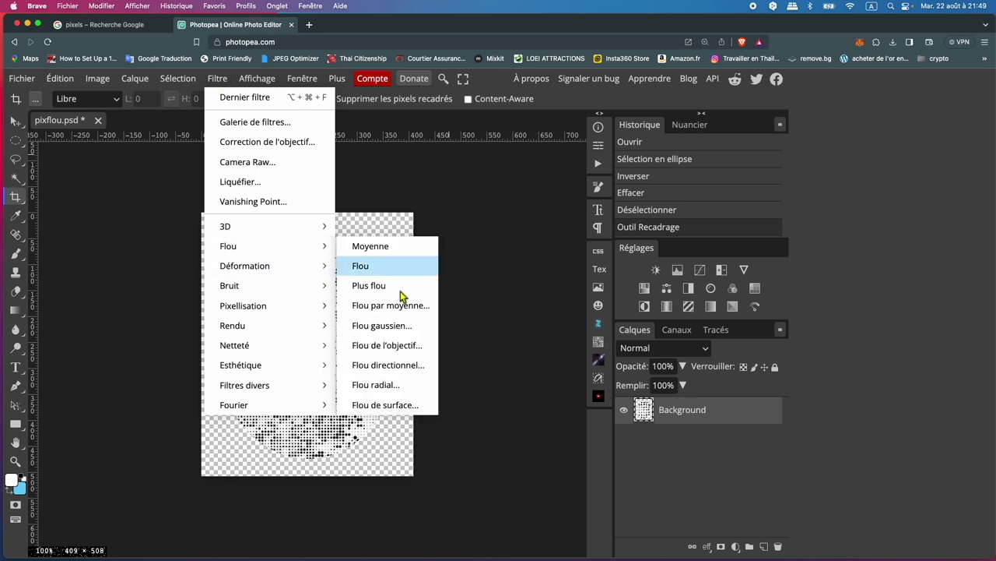
pyautogui.click(418, 331)
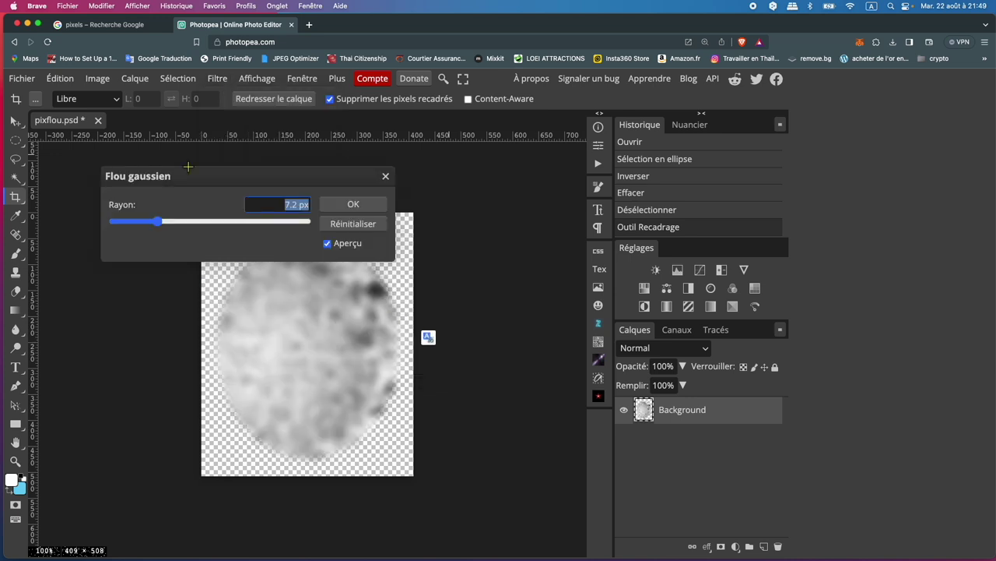
pyautogui.moveTo(205, 177); pyautogui.dragTo(618, 168)
pyautogui.moveTo(563, 211); pyautogui.dragTo(545, 211)
pyautogui.click(749, 192)
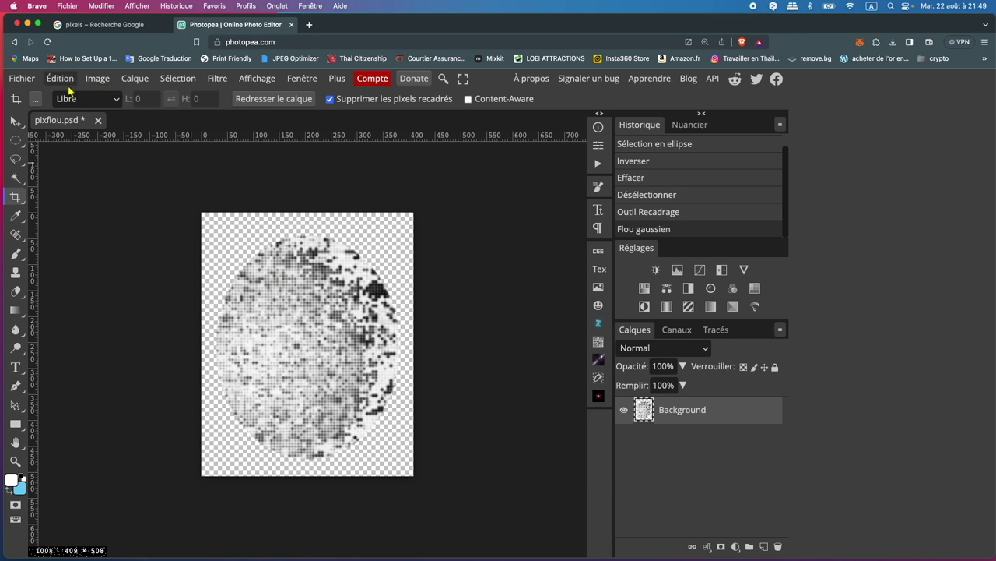
# - Export the blurred pixel oval as a PNG image
pyautogui.click(22, 80)
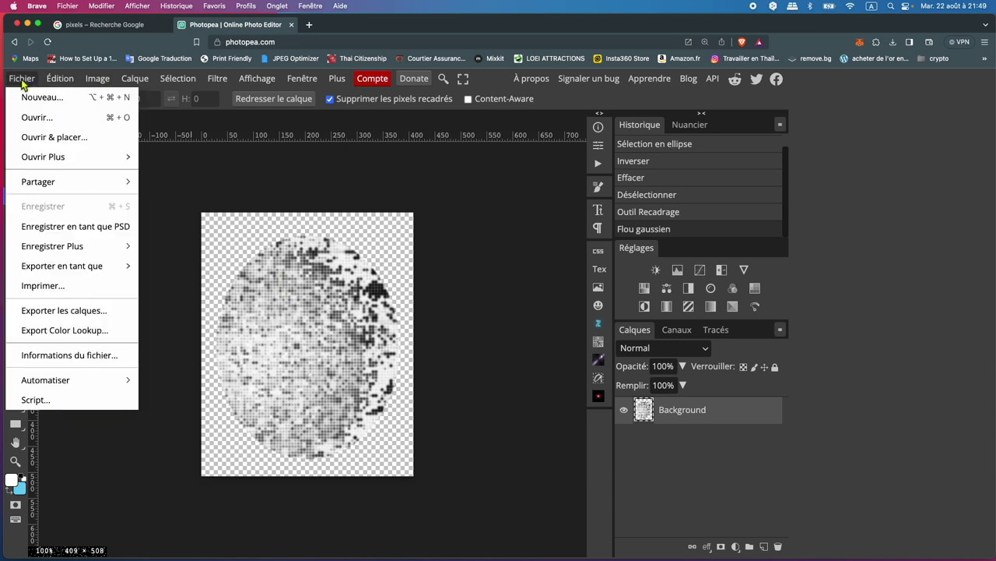
pyautogui.moveTo(45, 268)
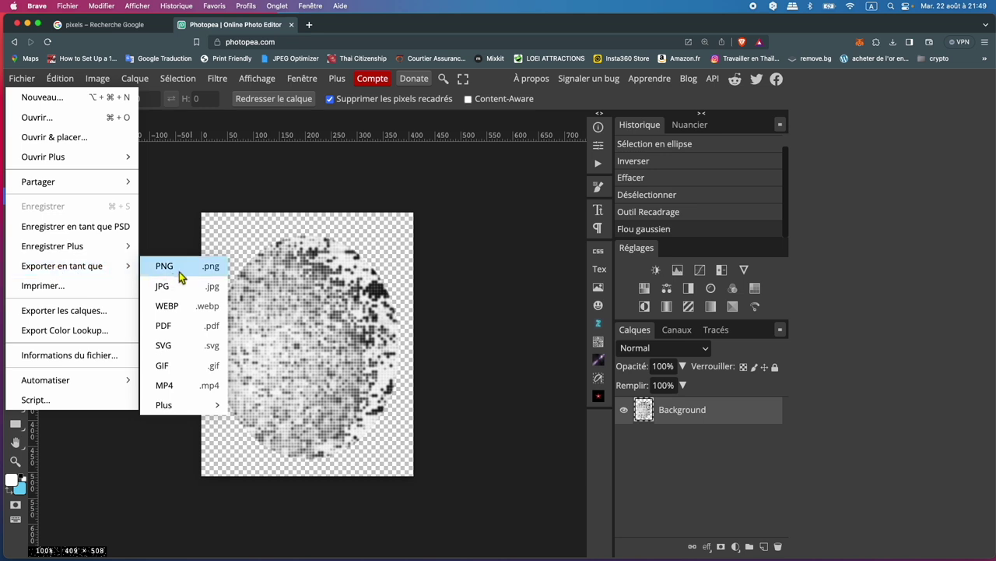